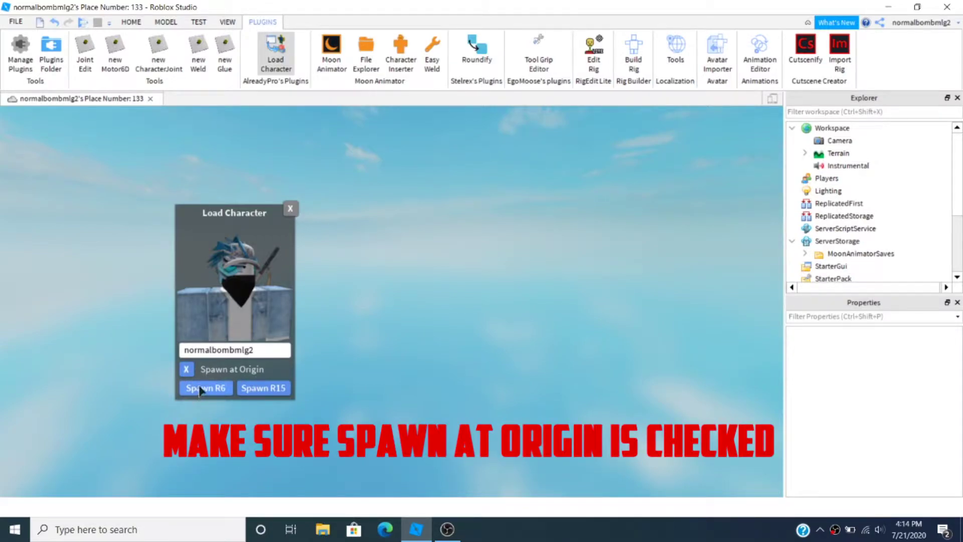
Step: Spawn the loaded character as an R6 rig at the origin, close the Load Character window and focus on the rig
{"action": "left_click", "coordinate": [211, 382]}
{"action": "left_click", "coordinate": [290, 209]}
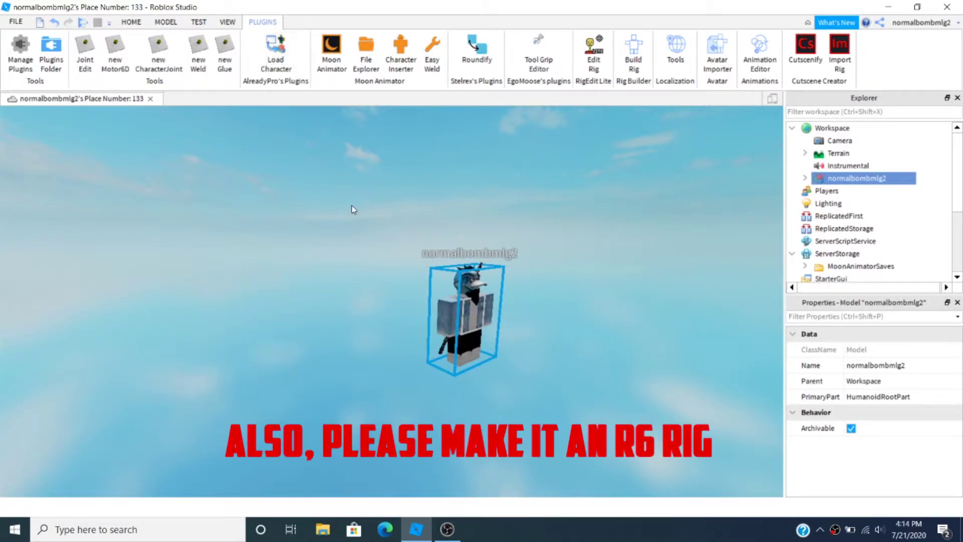
{"action": "scroll", "coordinate": [470, 201], "scroll_direction": "up", "scroll_amount": 8}
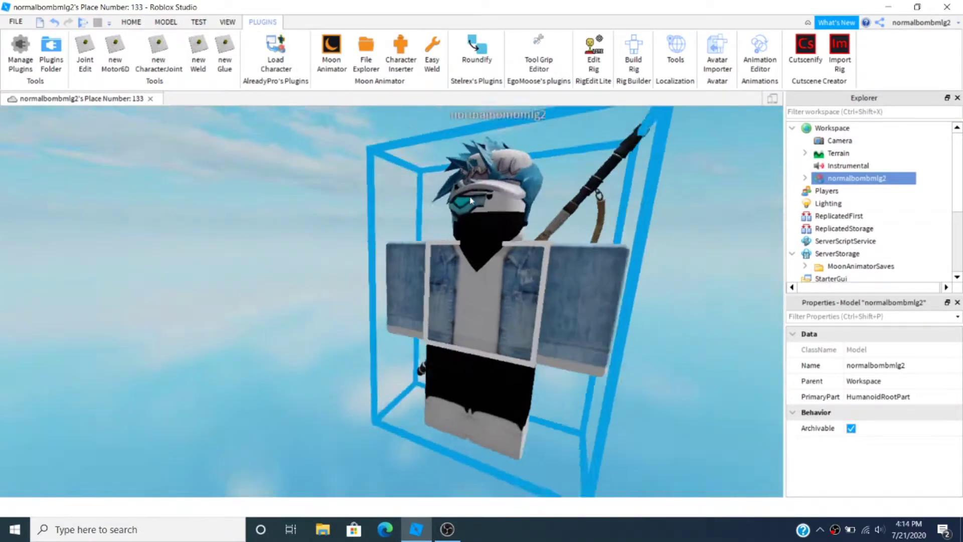
{"action": "key", "text": "f"}
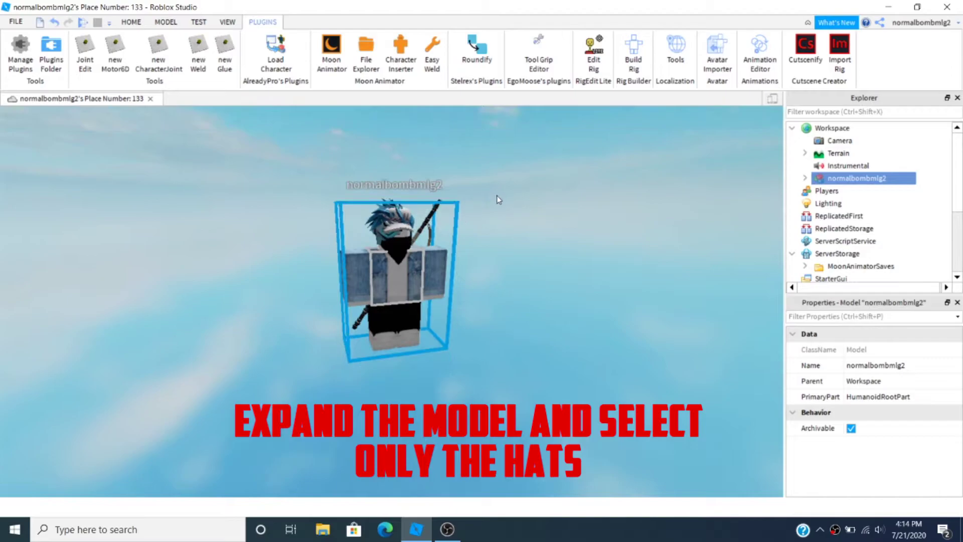
Step: Expand the character model and select only its accessories: AduriteBeautifulHair, Bandana, CyborgHead, MeshPartAccessory and WhiteChillCap
{"action": "left_click", "coordinate": [804, 178]}
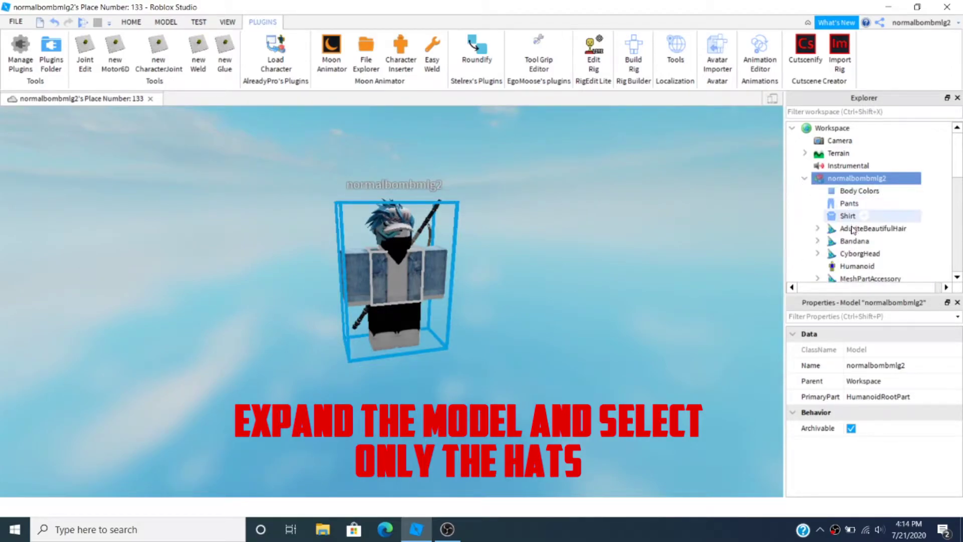
{"action": "left_click", "coordinate": [847, 229]}
{"action": "scroll", "coordinate": [848, 231], "scroll_direction": "down", "scroll_amount": 1}
{"action": "left_click", "coordinate": [853, 215], "text": "shift"}
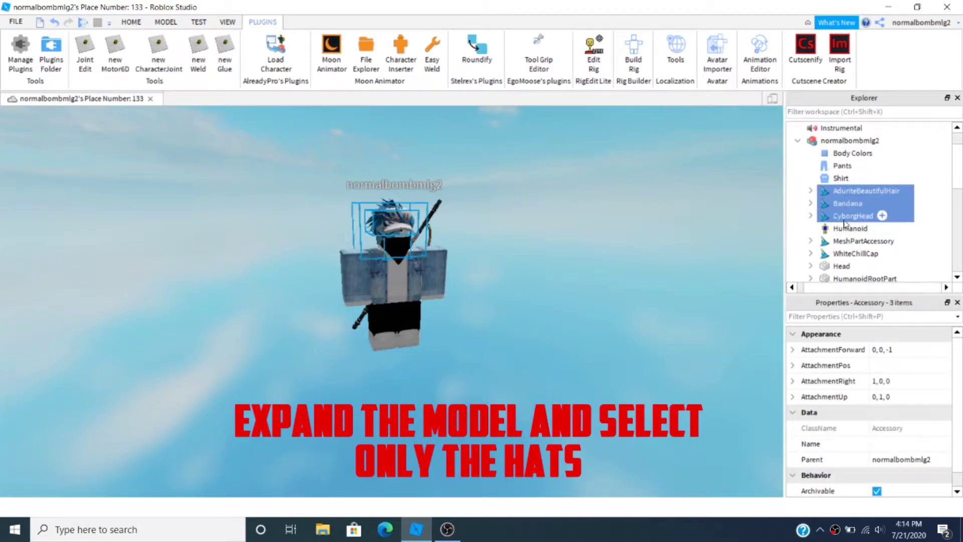
{"action": "scroll", "coordinate": [850, 217], "scroll_direction": "down", "scroll_amount": 1}
{"action": "left_click", "coordinate": [845, 217], "text": "ctrl"}
{"action": "left_click", "coordinate": [837, 208], "text": "ctrl"}
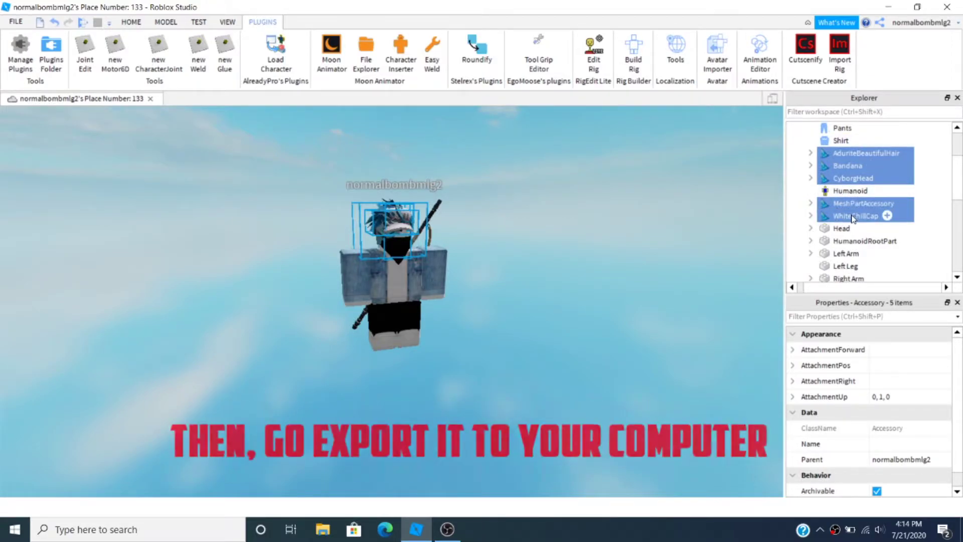
Step: Export the selected accessories to the desktop as an OBJ file named normalbombmlg2
{"action": "right_click", "coordinate": [836, 201]}
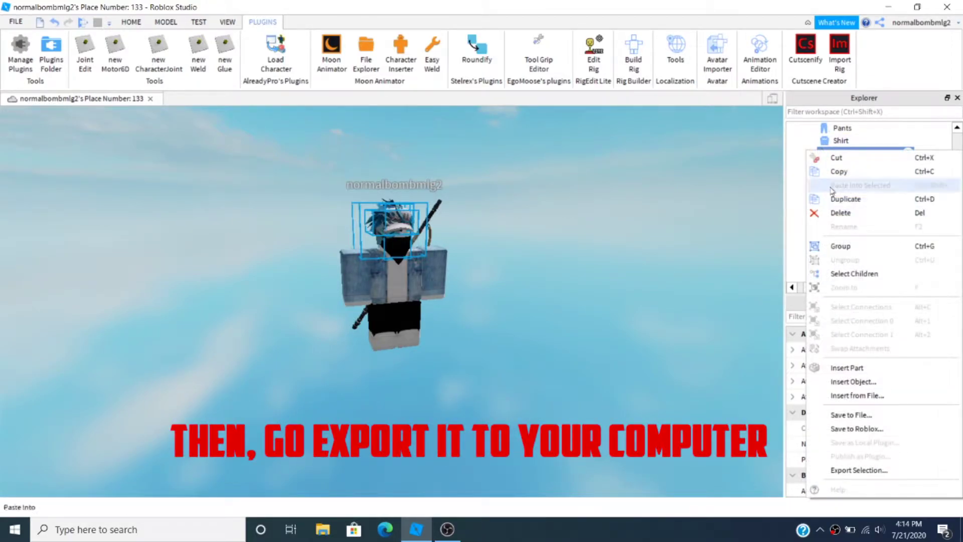
{"action": "left_click", "coordinate": [853, 470]}
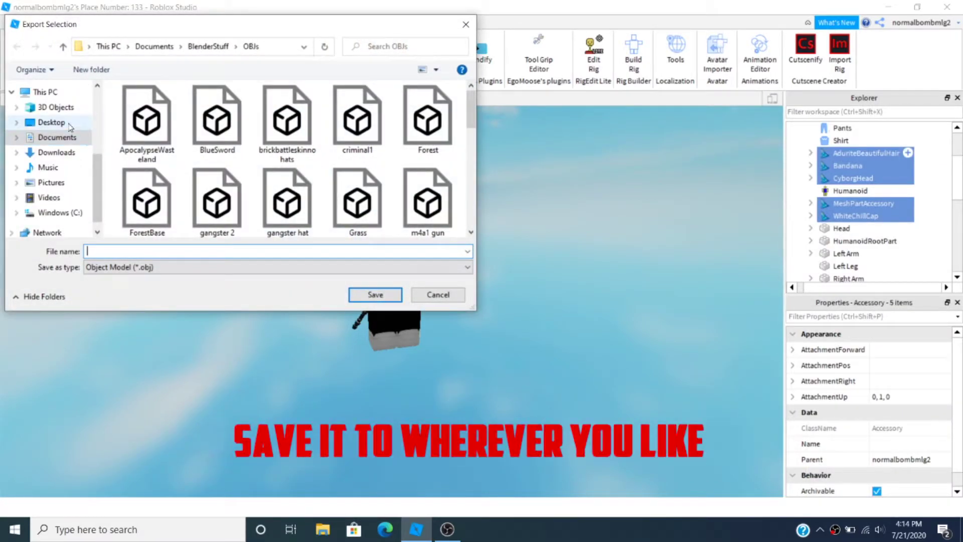
{"action": "left_click", "coordinate": [52, 122]}
{"action": "left_click", "coordinate": [219, 248]}
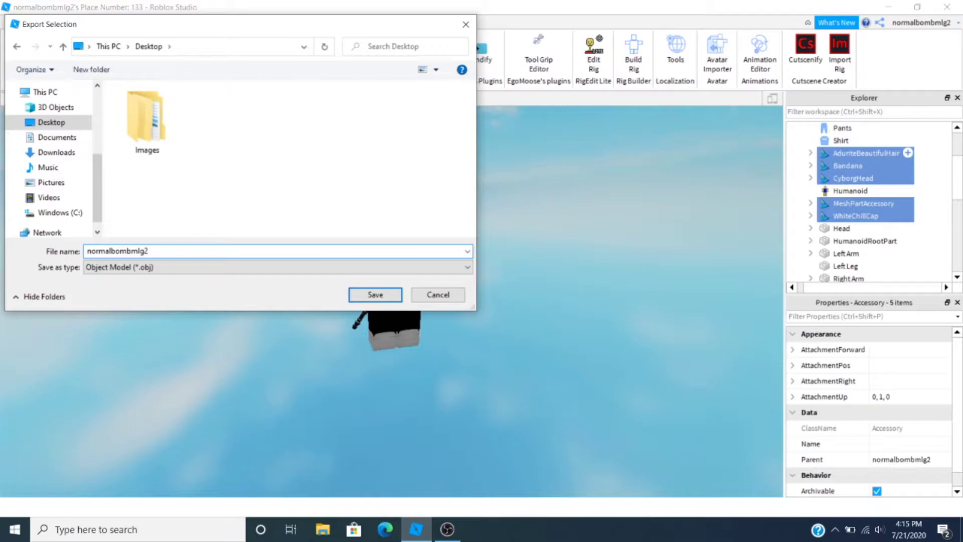
{"action": "key", "text": "Return"}
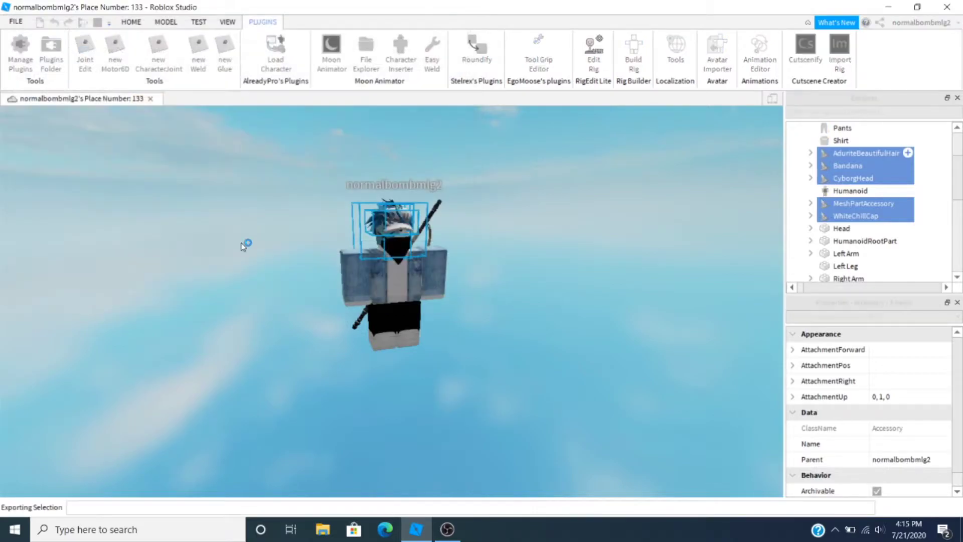
Step: Export the whole character model from the Workspace as an OBJ selection
{"action": "scroll", "coordinate": [837, 251], "scroll_direction": "up", "scroll_amount": 3}
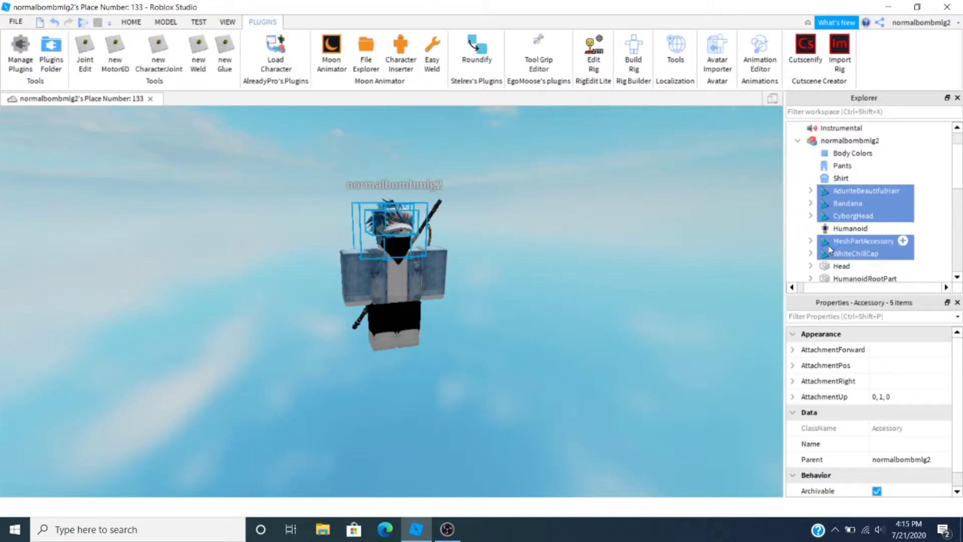
{"action": "left_click", "coordinate": [848, 179]}
{"action": "right_click", "coordinate": [848, 179]}
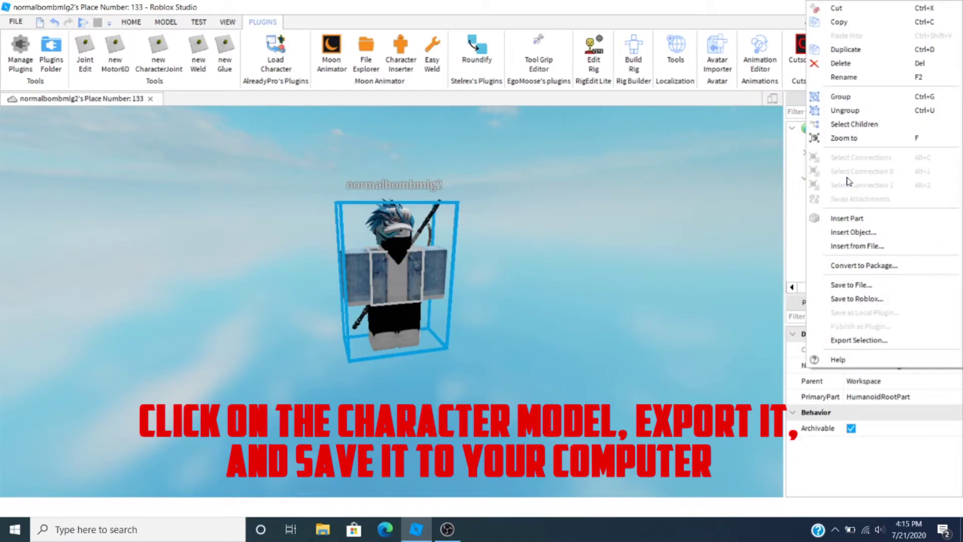
{"action": "left_click", "coordinate": [857, 340]}
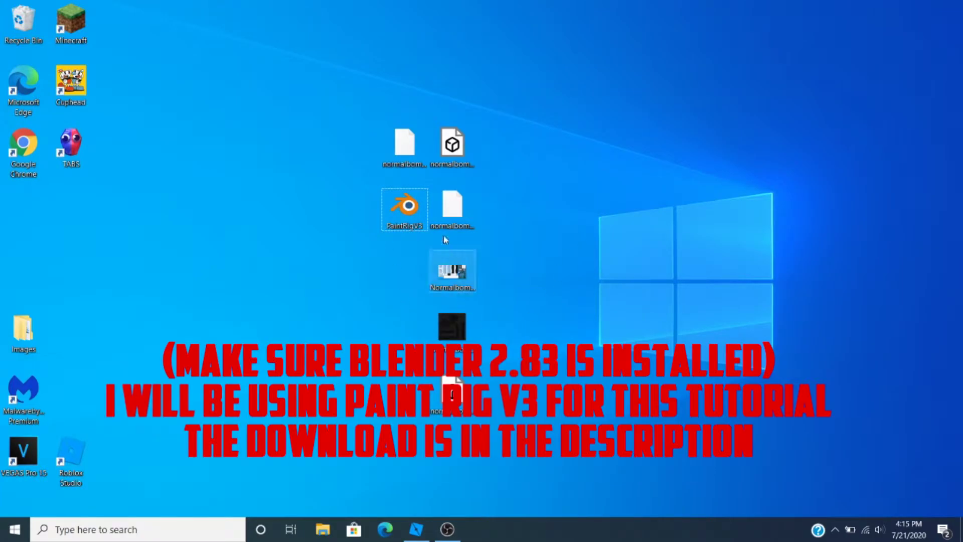
Step: Open the PaintRigV3 file from the desktop in Blender
{"action": "right_click", "coordinate": [416, 211]}
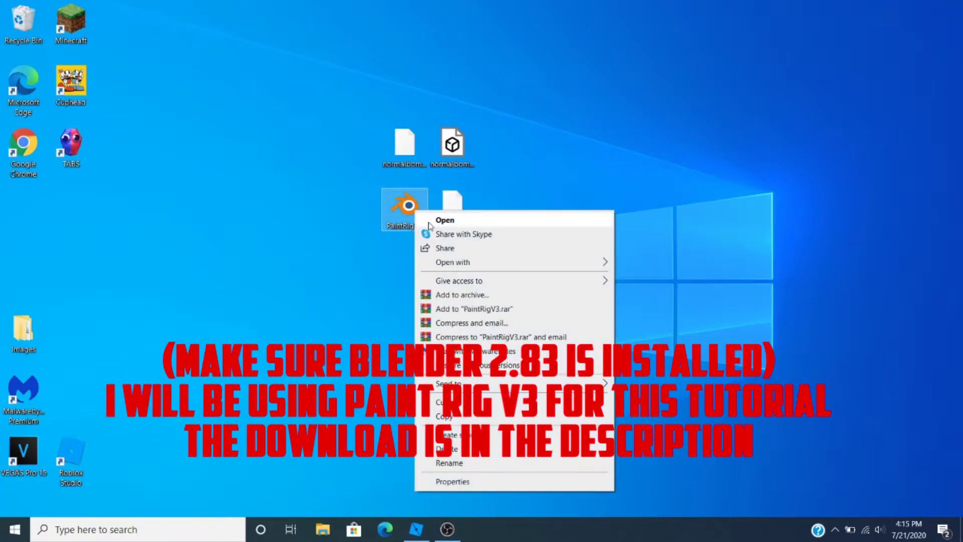
{"action": "left_click", "coordinate": [433, 222]}
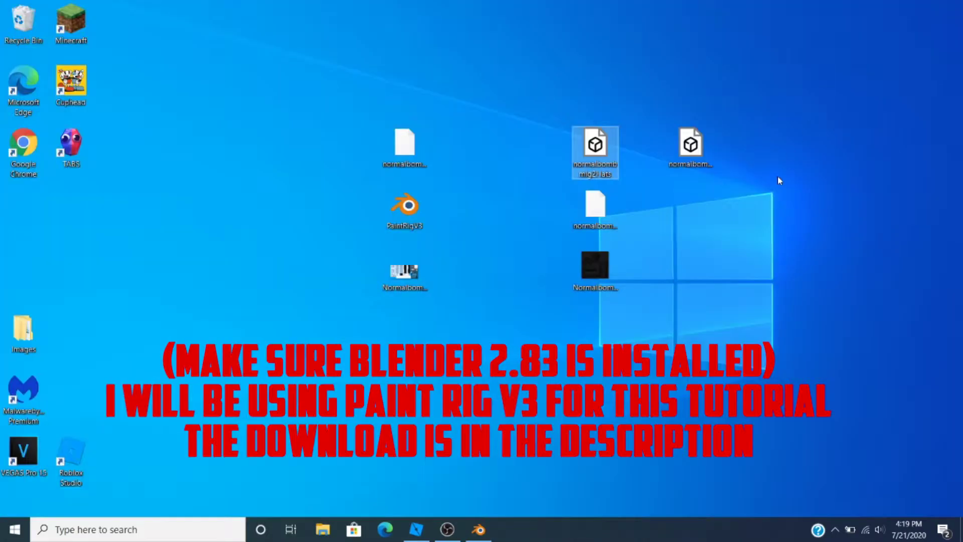
{"action": "left_click", "coordinate": [394, 226]}
{"action": "right_click", "coordinate": [395, 227]}
{"action": "left_click", "coordinate": [396, 231]}
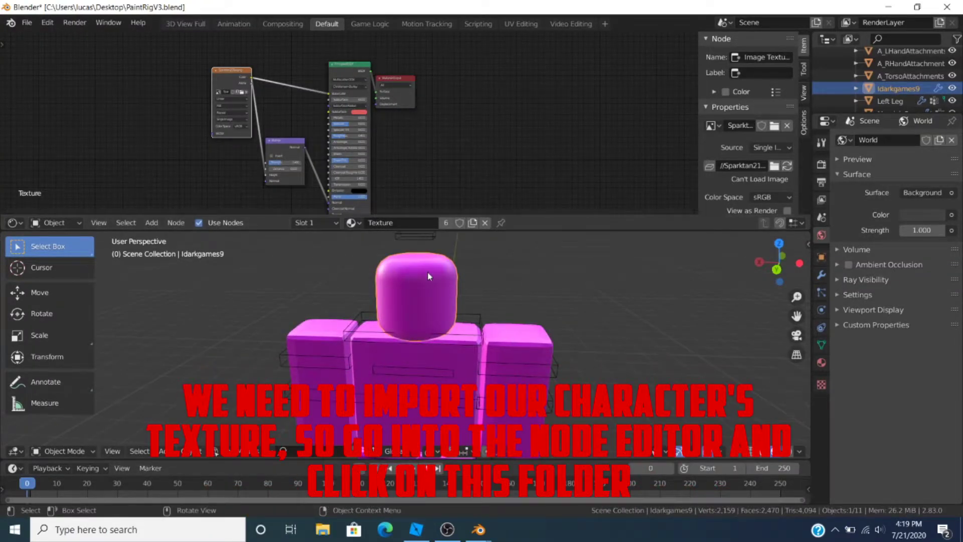
Step: Load Normalbombmlg22Tex.png from the desktop into the Image Texture node of the rig's Texture material
{"action": "key", "text": "shift+grave"}
{"action": "key", "text": "s"}
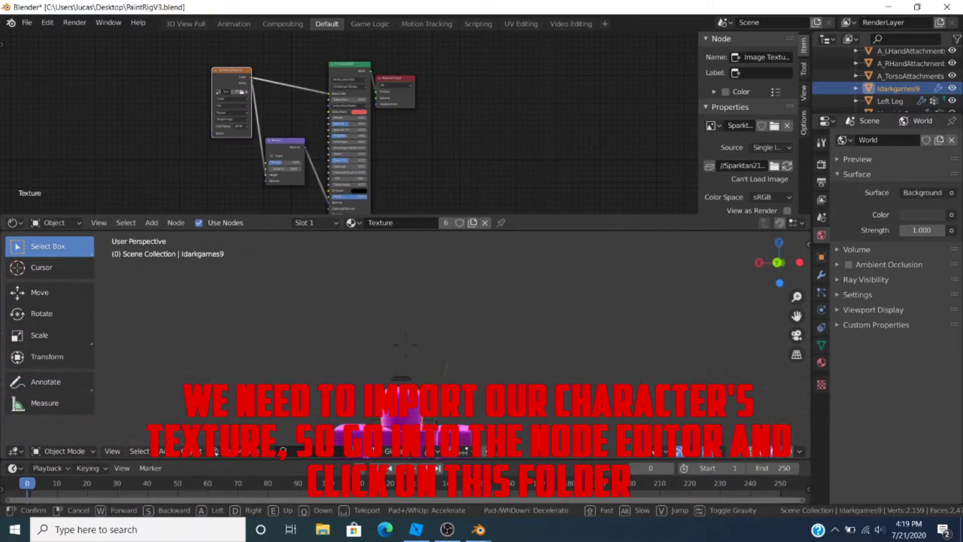
{"action": "key", "text": "q"}
{"action": "left_click", "coordinate": [401, 339]}
{"action": "middle_click_drag", "start_coordinate": [400, 336], "coordinate": [378, 341]}
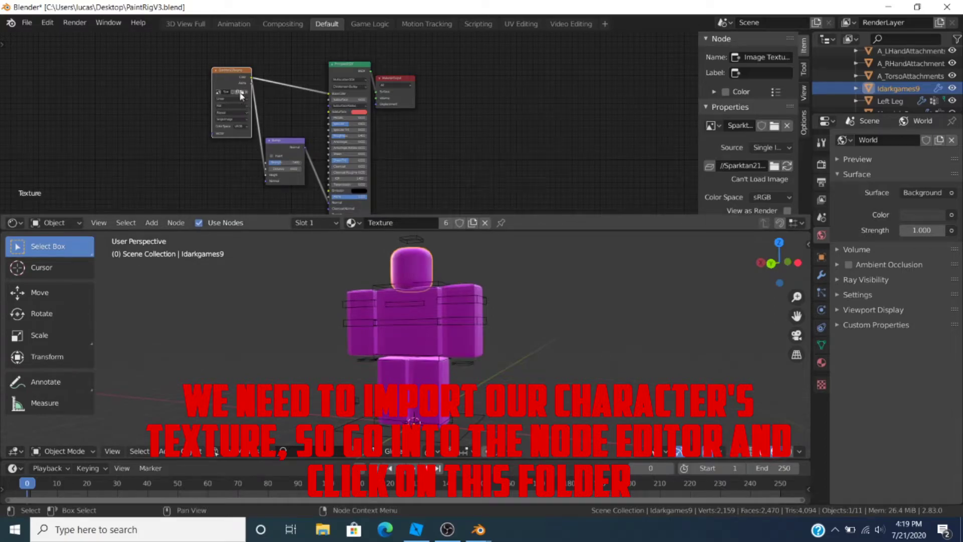
{"action": "scroll", "coordinate": [242, 89], "scroll_direction": "up", "scroll_amount": 5}
{"action": "middle_click_drag", "start_coordinate": [360, 129], "coordinate": [450, 168]}
{"action": "left_click", "coordinate": [281, 121]}
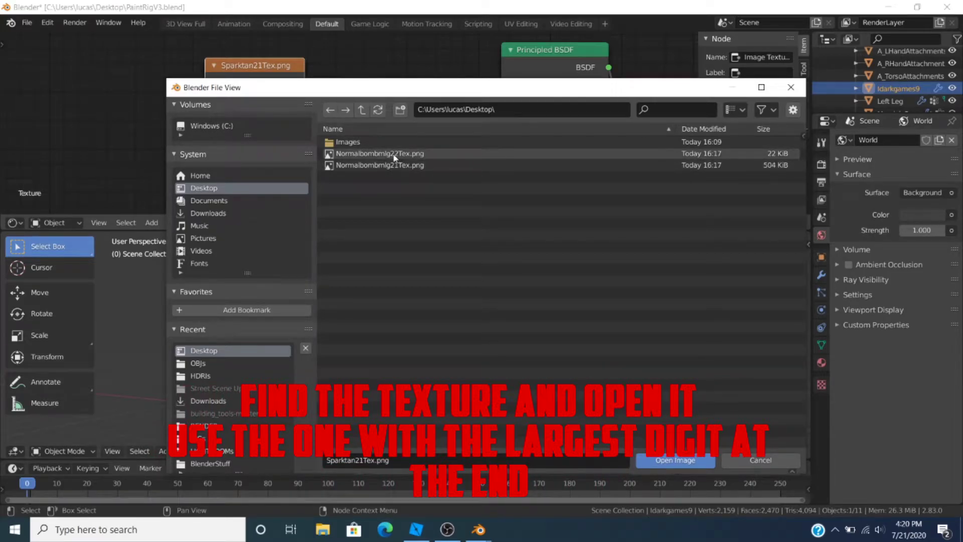
{"action": "double_click", "coordinate": [394, 154]}
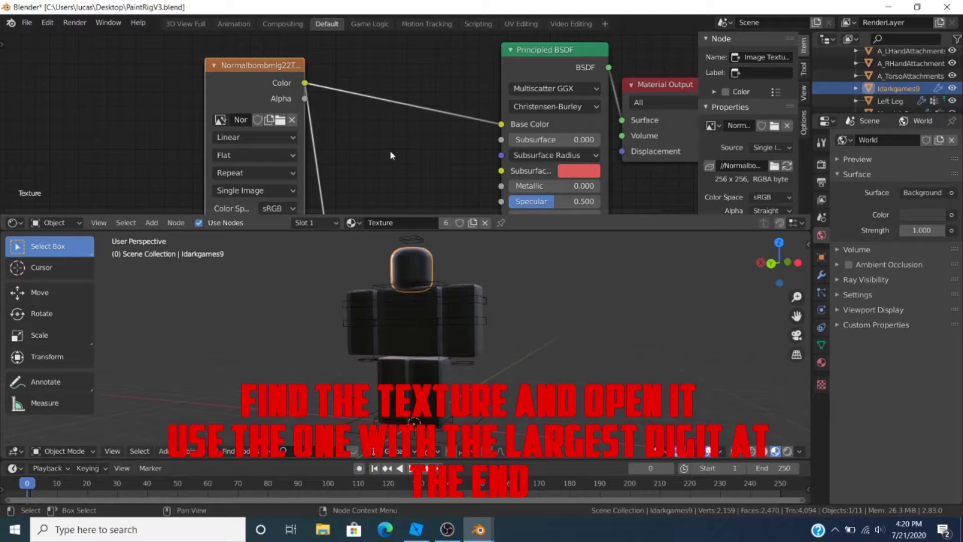
Step: Set the Image Texture node's image to Normalbombmlg21Tex.png and view the textured rig from the front
{"action": "left_click", "coordinate": [280, 121]}
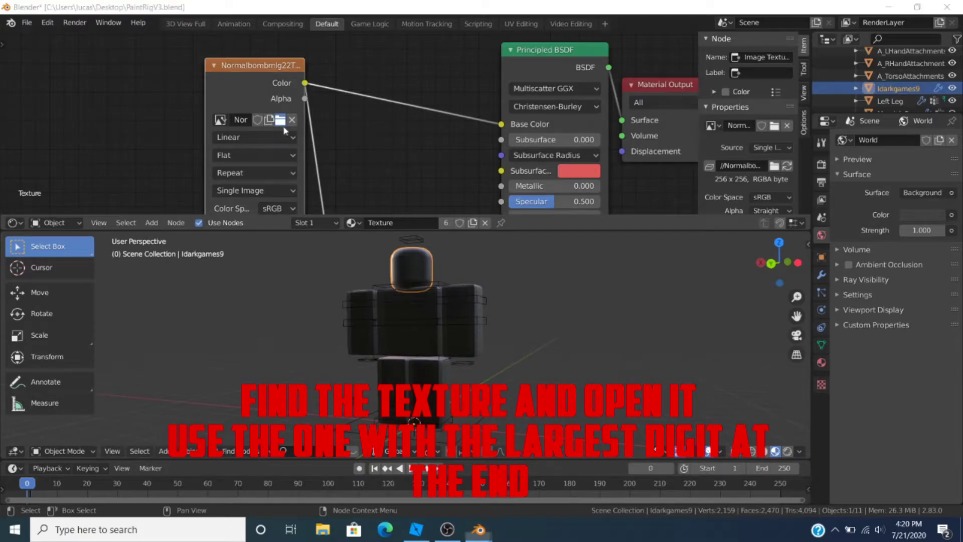
{"action": "left_click", "coordinate": [349, 165]}
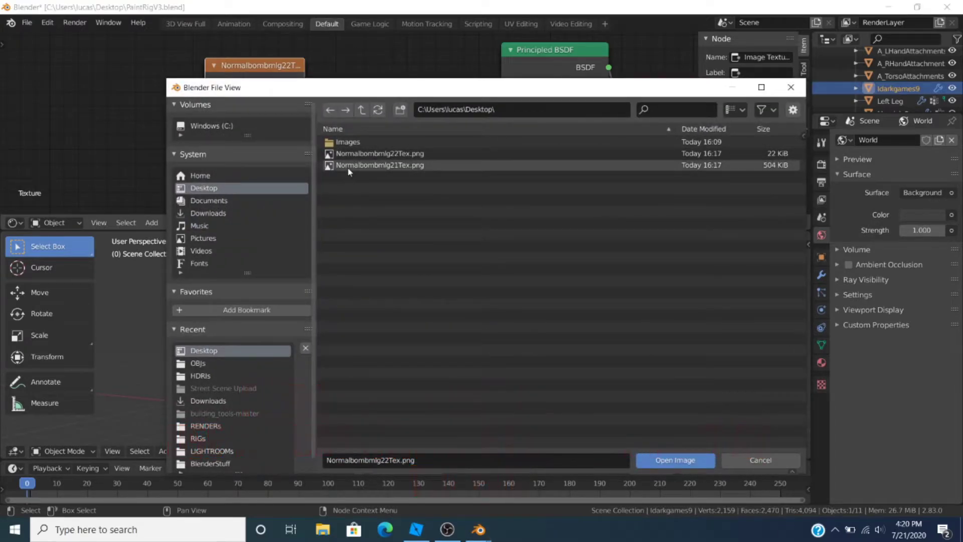
{"action": "double_click", "coordinate": [350, 165]}
{"action": "middle_click_drag", "start_coordinate": [411, 274], "coordinate": [427, 301]}
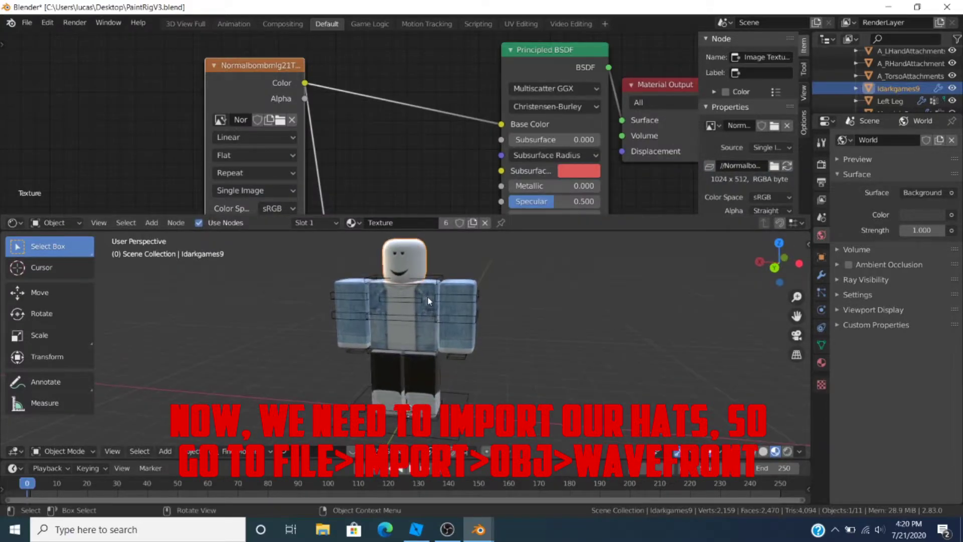
Step: Import the Wavefront file normalbombmlg2Hats.obj from the desktop into the scene
{"action": "left_click", "coordinate": [27, 23]}
{"action": "mouse_move", "coordinate": [120, 204]}
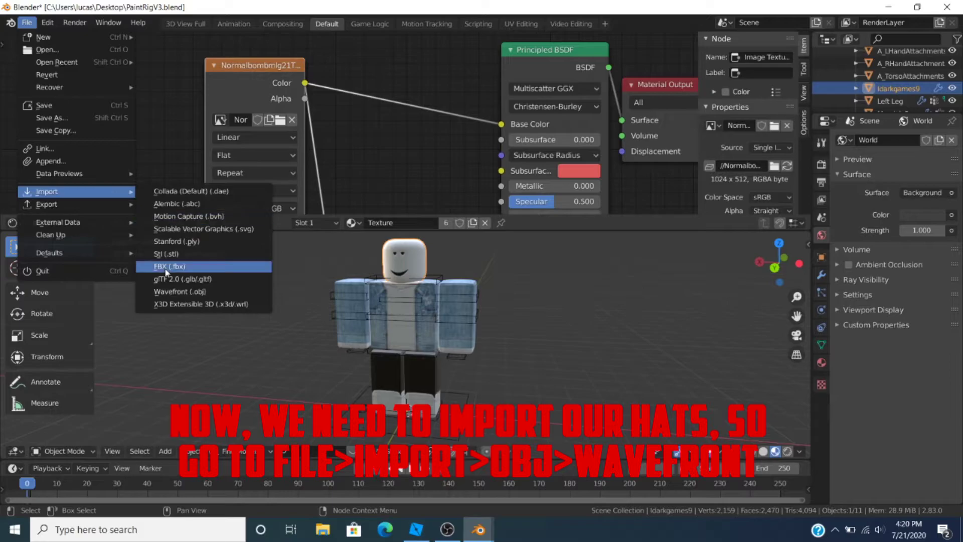
{"action": "left_click", "coordinate": [177, 291]}
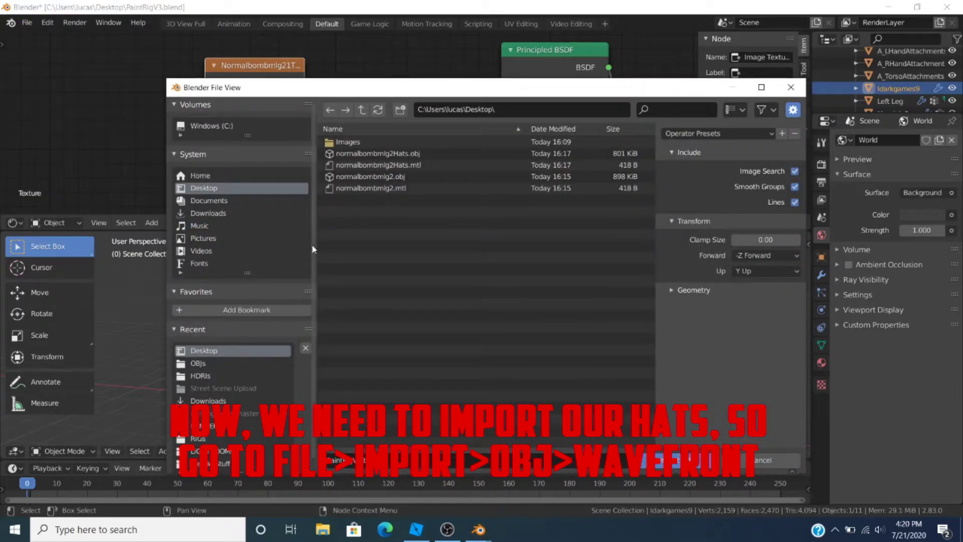
{"action": "left_click", "coordinate": [381, 153]}
{"action": "left_click", "coordinate": [675, 460]}
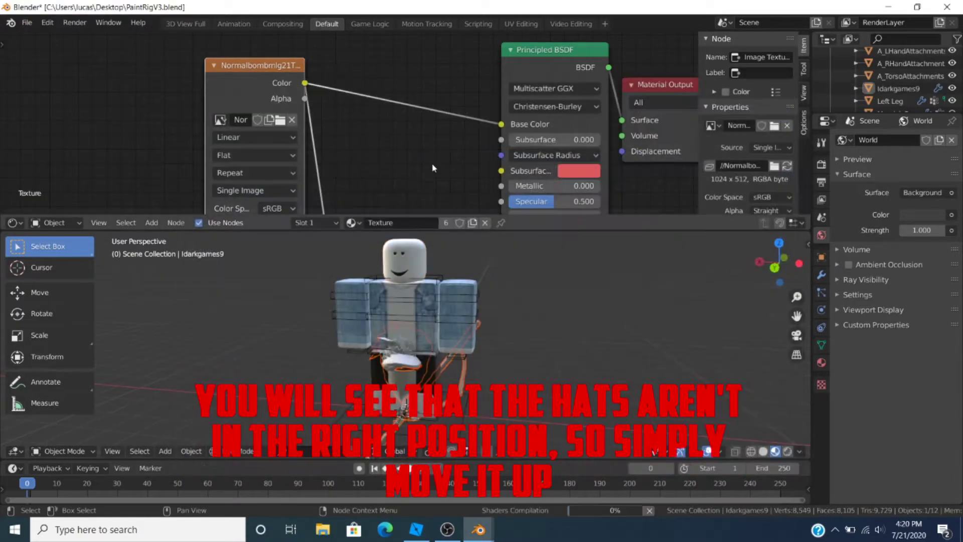
Step: Enlarge the 3D viewport over the node editor and move the imported hats up about 2.94 along the global Z axis onto the head
{"action": "scroll", "coordinate": [401, 356], "scroll_direction": "down", "scroll_amount": 2}
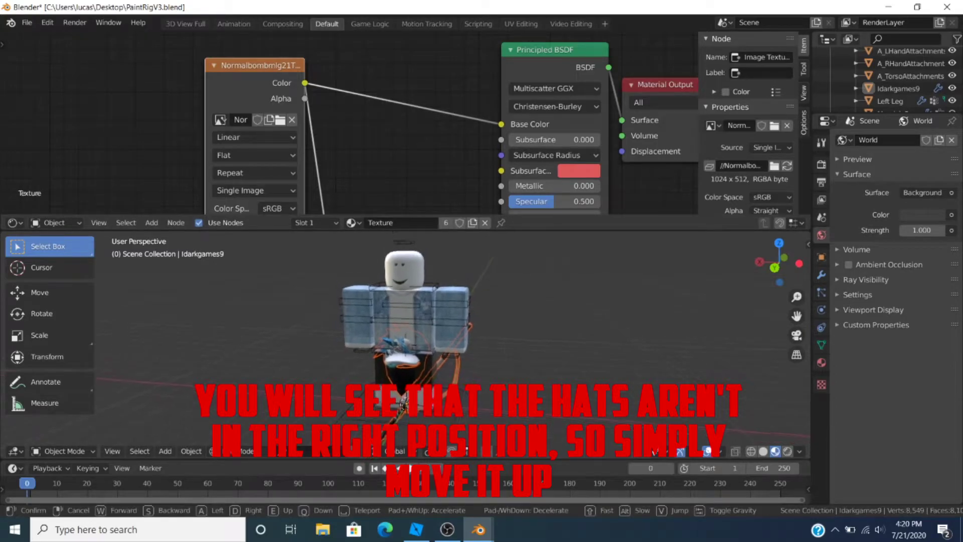
{"action": "left_click_drag", "start_coordinate": [547, 231], "coordinate": [560, 162]}
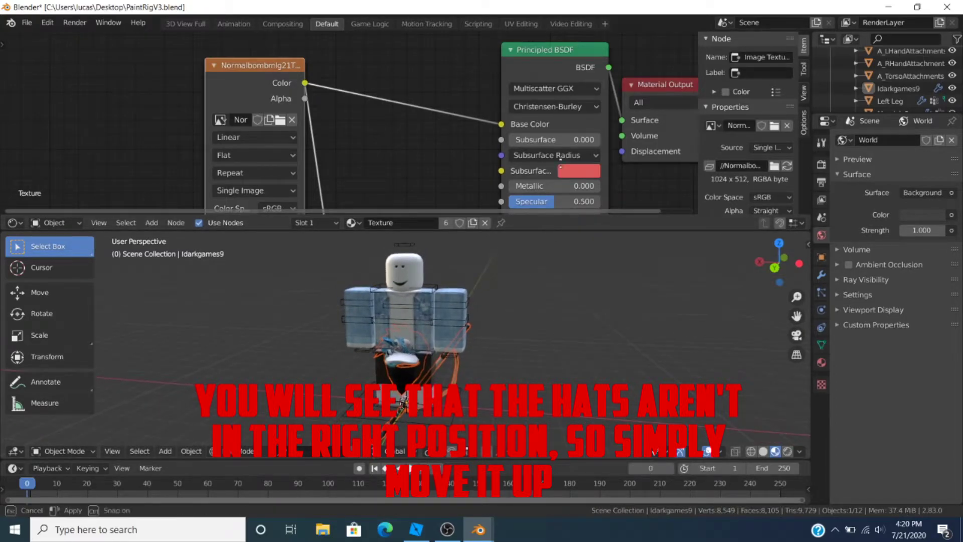
{"action": "left_click_drag", "start_coordinate": [542, 29], "coordinate": [543, 30]}
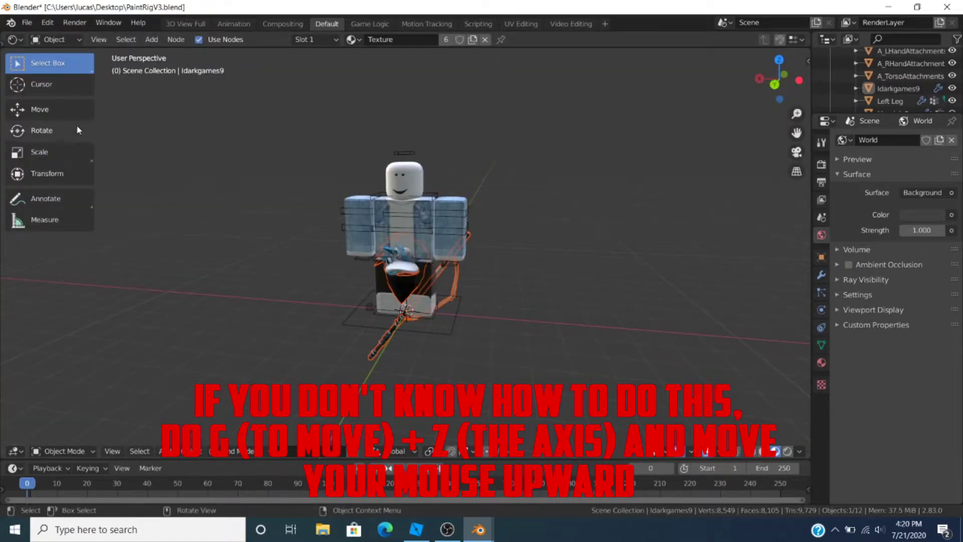
{"action": "key", "text": "g"}
{"action": "key", "text": "z"}
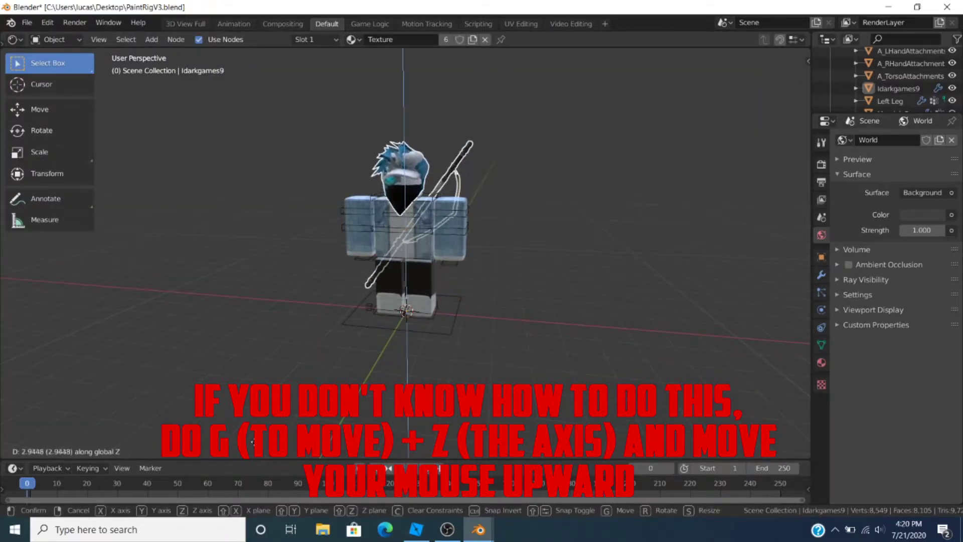
{"action": "left_click", "coordinate": [262, 441]}
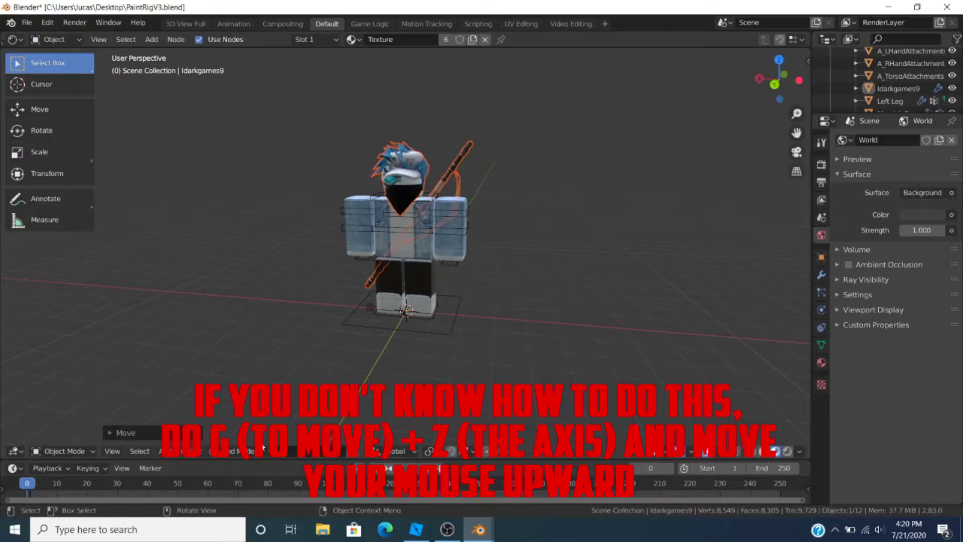
Step: Parent the imported hats to A_HeadAttachments with the Object parent type
{"action": "key", "text": "shift+grave"}
{"action": "key", "text": "w"}
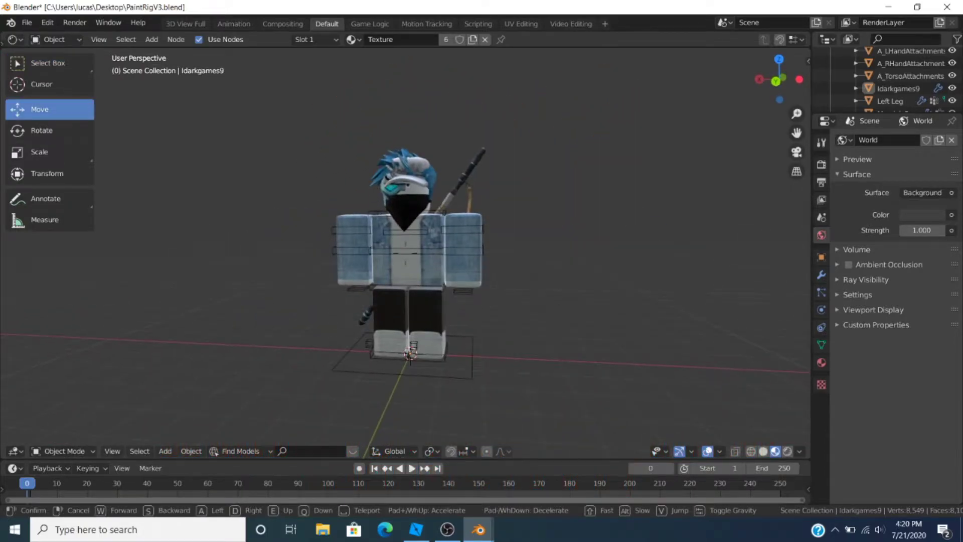
{"action": "left_click", "coordinate": [406, 259]}
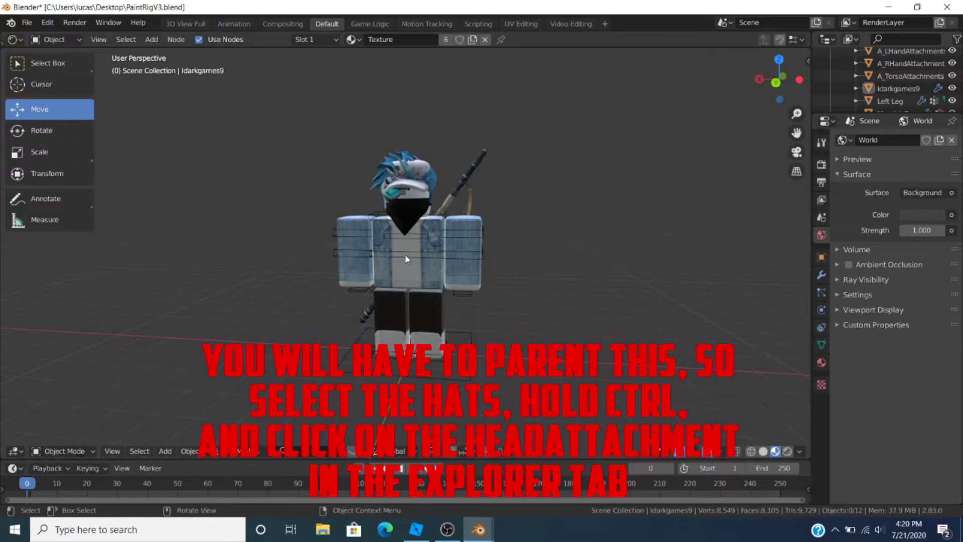
{"action": "left_click", "coordinate": [414, 181]}
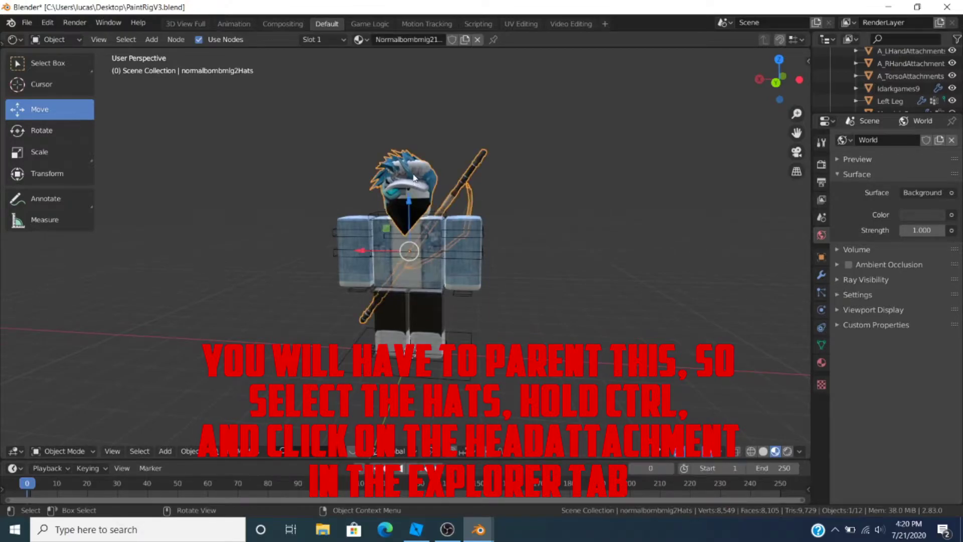
{"action": "scroll", "coordinate": [865, 86], "scroll_direction": "up", "scroll_amount": 5}
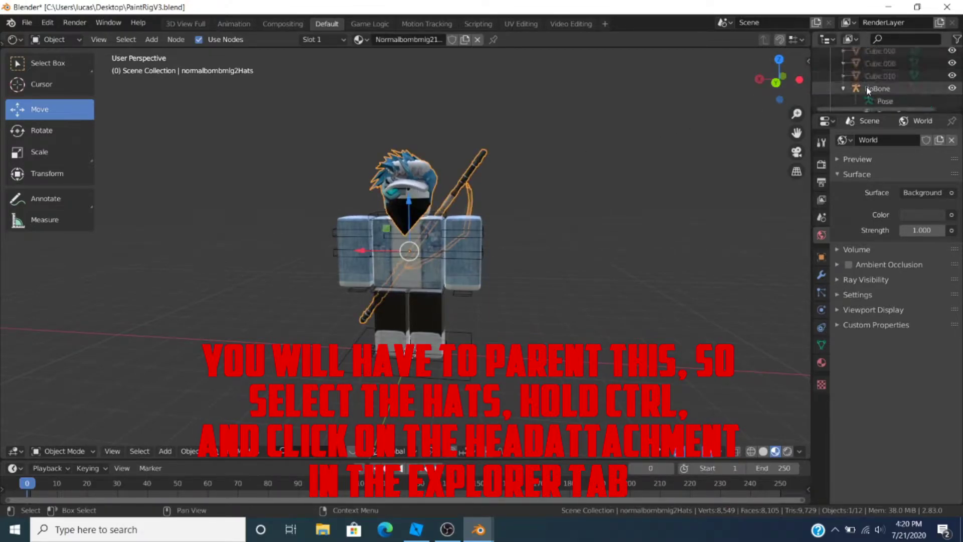
{"action": "scroll", "coordinate": [868, 93], "scroll_direction": "down", "scroll_amount": 2}
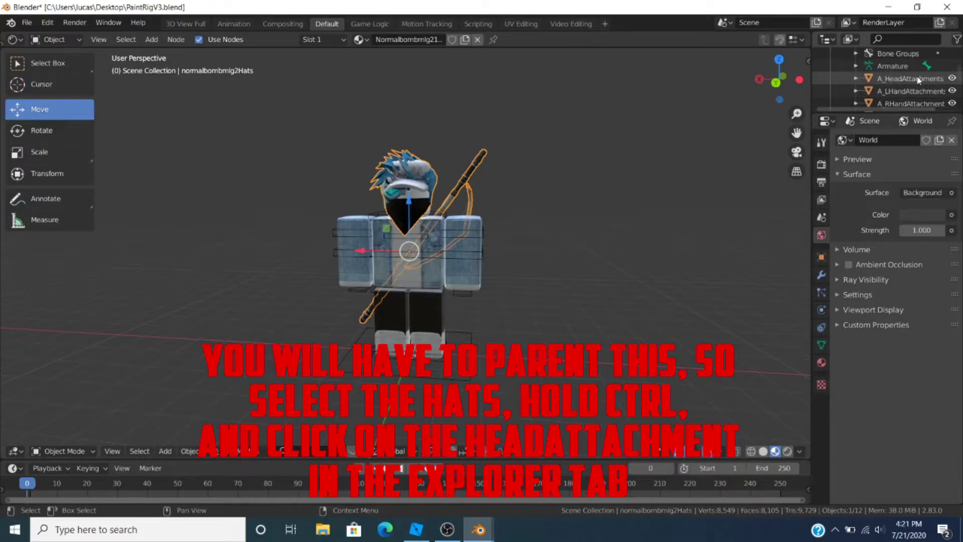
{"action": "left_click", "coordinate": [611, 132]}
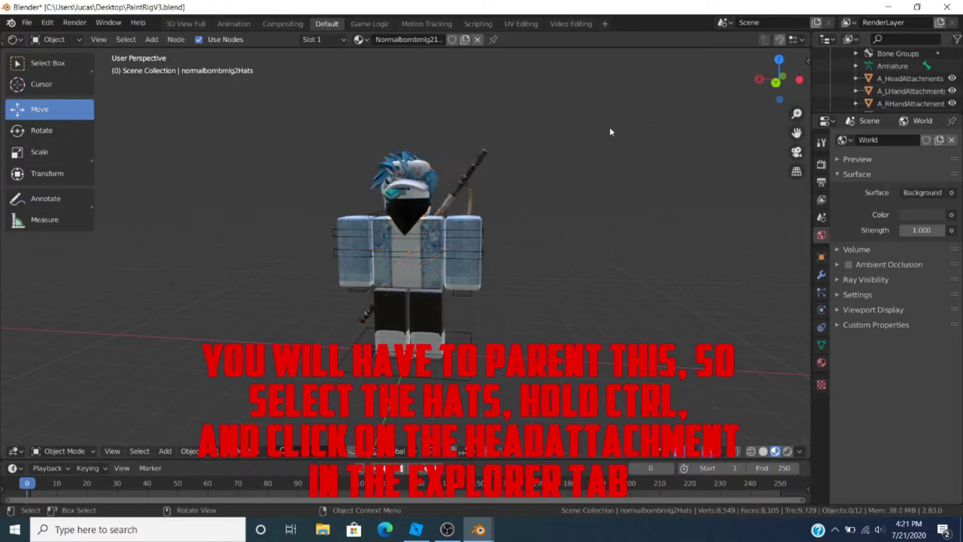
{"action": "left_click", "coordinate": [389, 173]}
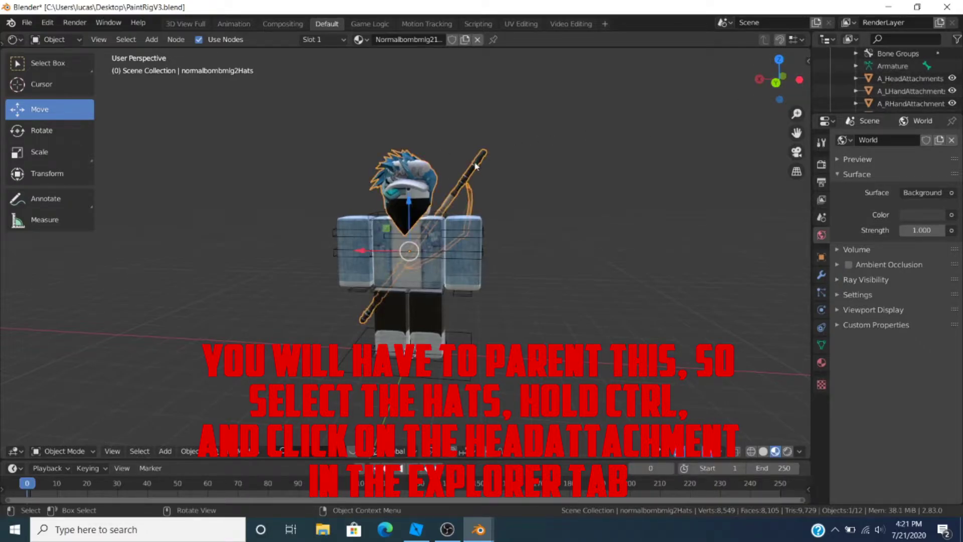
{"action": "left_click", "coordinate": [874, 79], "text": "ctrl"}
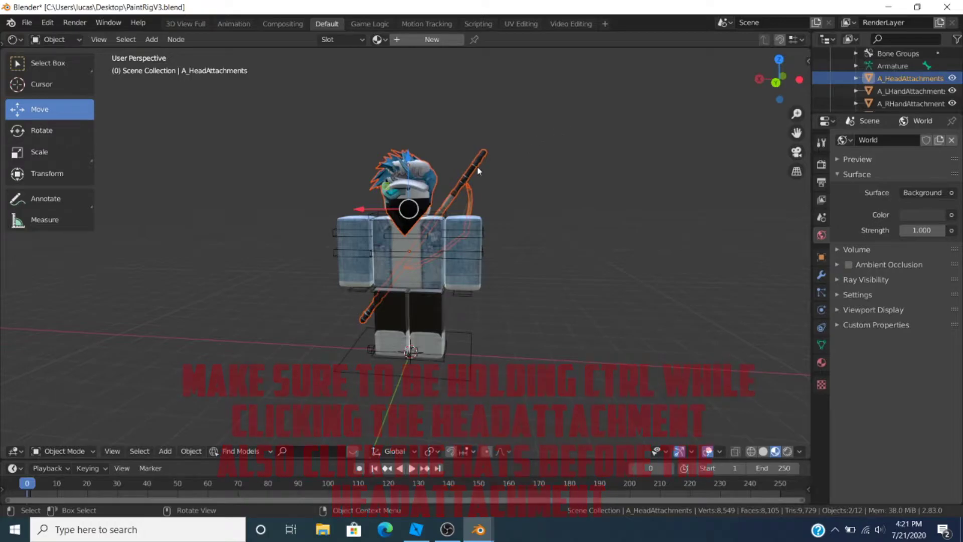
{"action": "key", "text": "ctrl+p"}
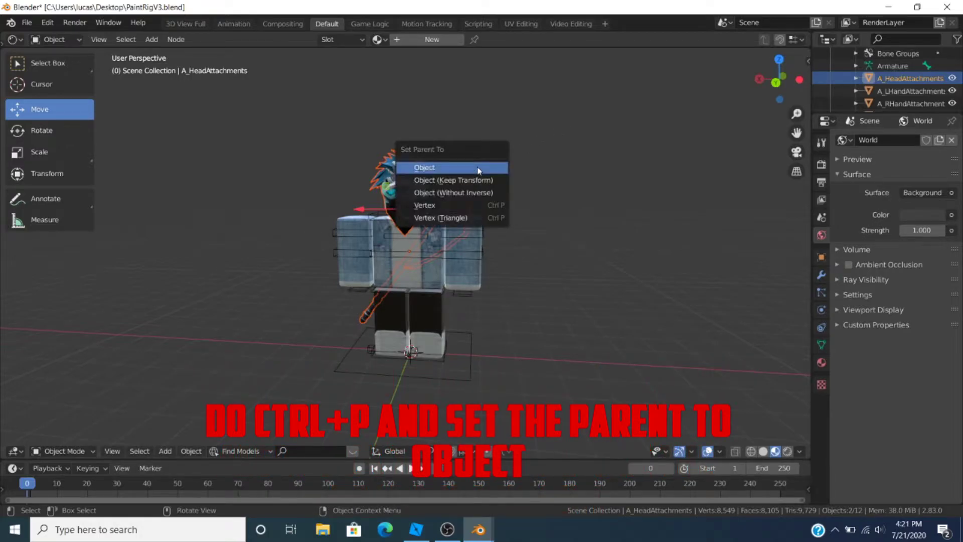
{"action": "left_click", "coordinate": [478, 171]}
{"action": "left_click", "coordinate": [521, 114]}
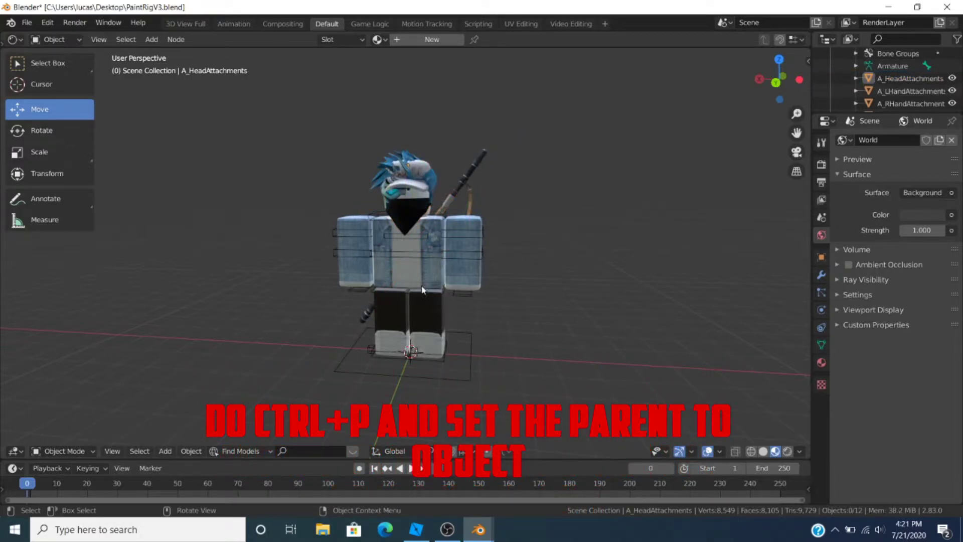
Step: Rotate the RoBone armature to test that the hats follow the head, and undo the rotation
{"action": "left_click", "coordinate": [425, 266]}
{"action": "left_click", "coordinate": [430, 249]}
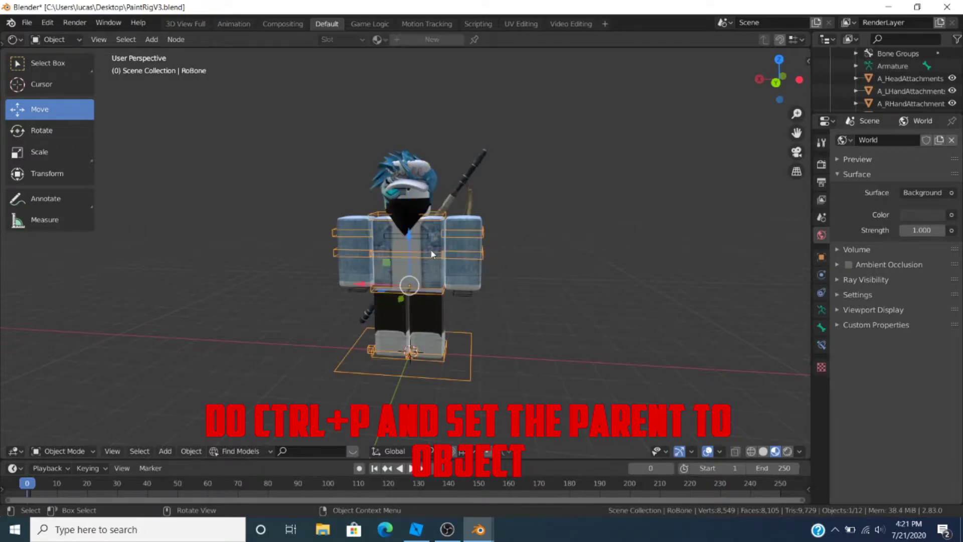
{"action": "key", "text": "r"}
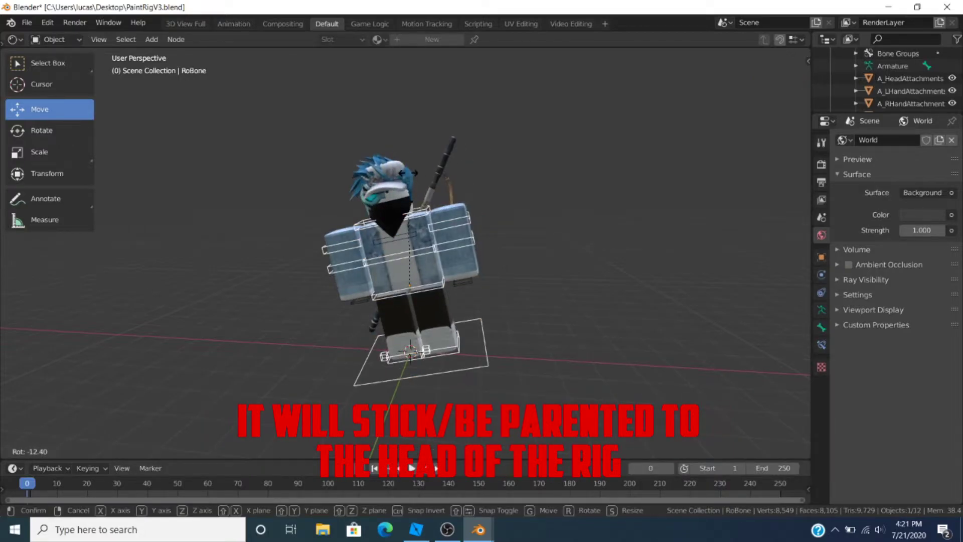
{"action": "left_click", "coordinate": [484, 152]}
{"action": "key", "text": "ctrl+z"}
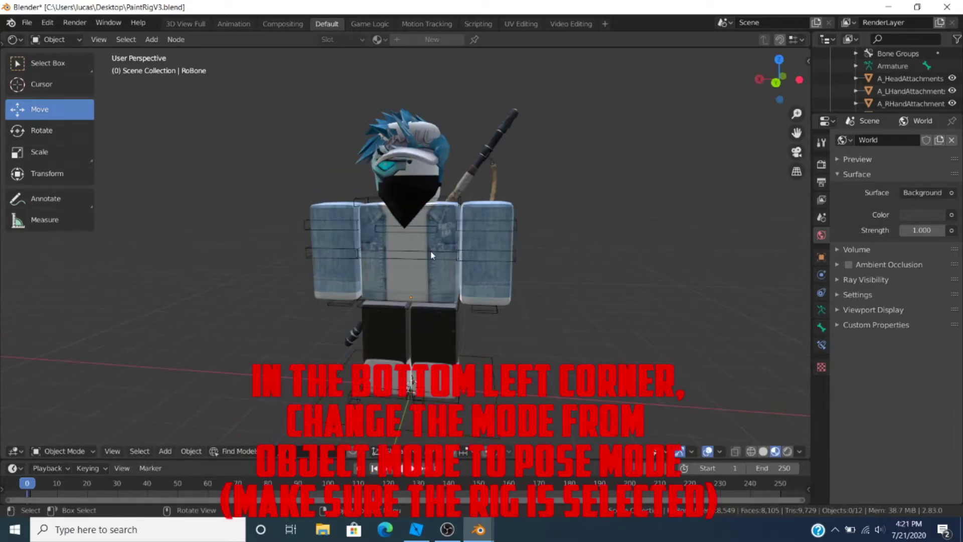
Step: Put the RoBone armature into Pose Mode and activate the Rotate tool for the right arm bone, R A
{"action": "left_click", "coordinate": [431, 253]}
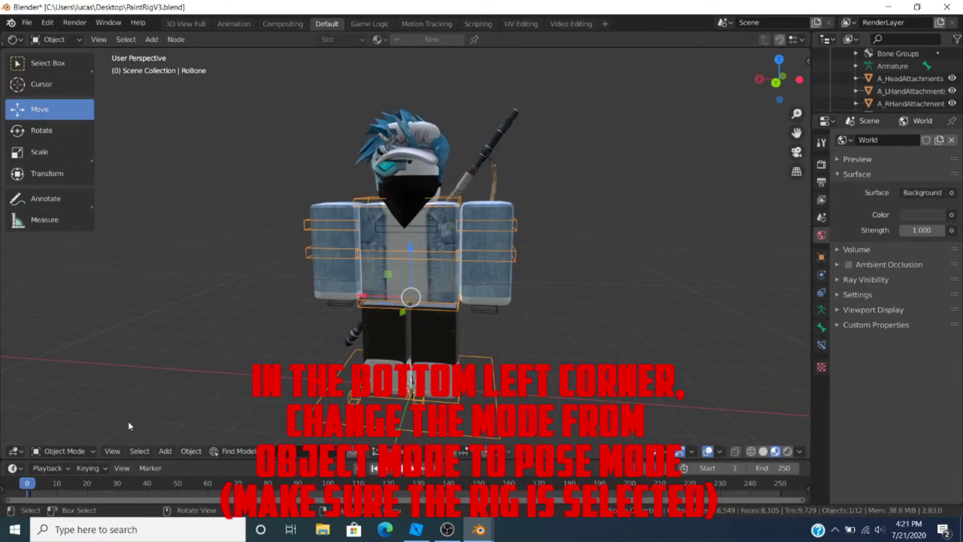
{"action": "left_click", "coordinate": [85, 456]}
{"action": "left_click", "coordinate": [55, 407]}
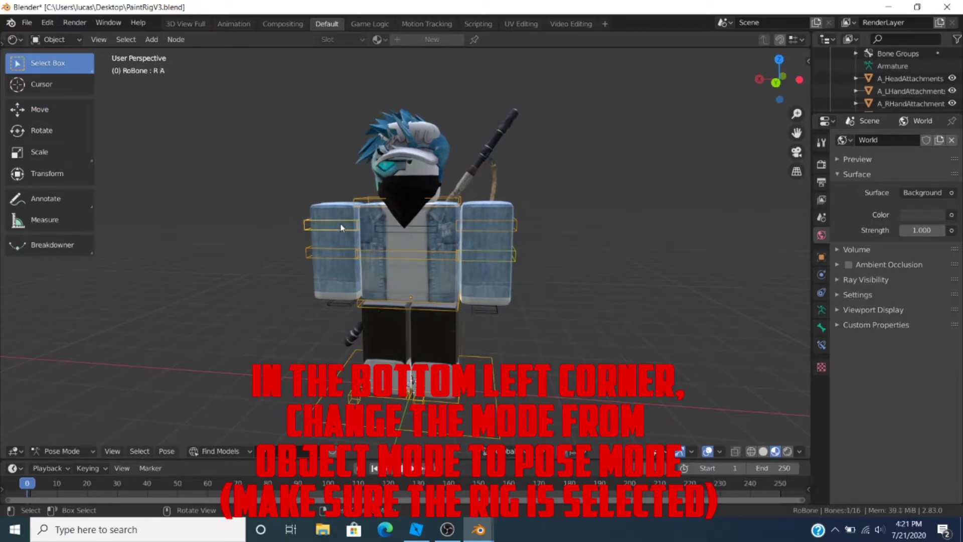
{"action": "left_click", "coordinate": [74, 128]}
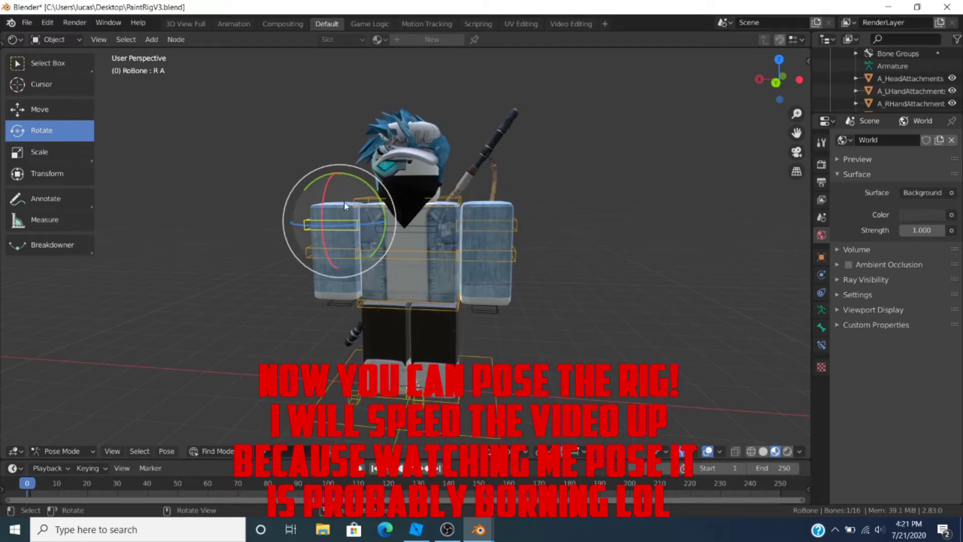
Step: Pose the character's right arm by rotating its arm and elbow bones into a slight bend
{"action": "key", "text": "alt+a"}
{"action": "left_click", "coordinate": [406, 256]}
{"action": "left_click_drag", "start_coordinate": [406, 255], "coordinate": [427, 187]}
{"action": "left_click", "coordinate": [421, 208]}
{"action": "left_click", "coordinate": [424, 204]}
{"action": "left_click", "coordinate": [340, 230]}
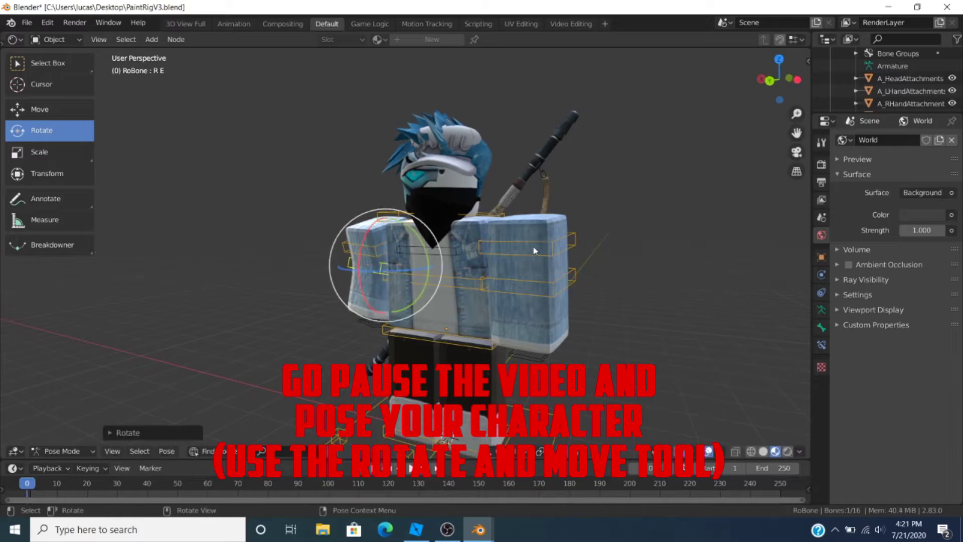
Step: Rotate the character's left arm bones so the arm swings out and bends at the elbow
{"action": "left_click", "coordinate": [534, 251]}
{"action": "left_click_drag", "start_coordinate": [534, 251], "coordinate": [584, 206]}
{"action": "left_click_drag", "start_coordinate": [576, 251], "coordinate": [524, 251]}
{"action": "left_click", "coordinate": [561, 242]}
Step: Adjust the upper-body pose and freely rotate the Head bone to turn the character's head
{"action": "left_click", "coordinate": [462, 286]}
{"action": "left_click_drag", "start_coordinate": [460, 281], "coordinate": [476, 224]}
{"action": "left_click", "coordinate": [448, 221]}
{"action": "left_click_drag", "start_coordinate": [458, 205], "coordinate": [457, 231]}
Step: Lower the rig's hip bone slightly along the Z axis so the legs start to bend
{"action": "key", "text": "shift+grave"}
{"action": "key", "text": "q"}
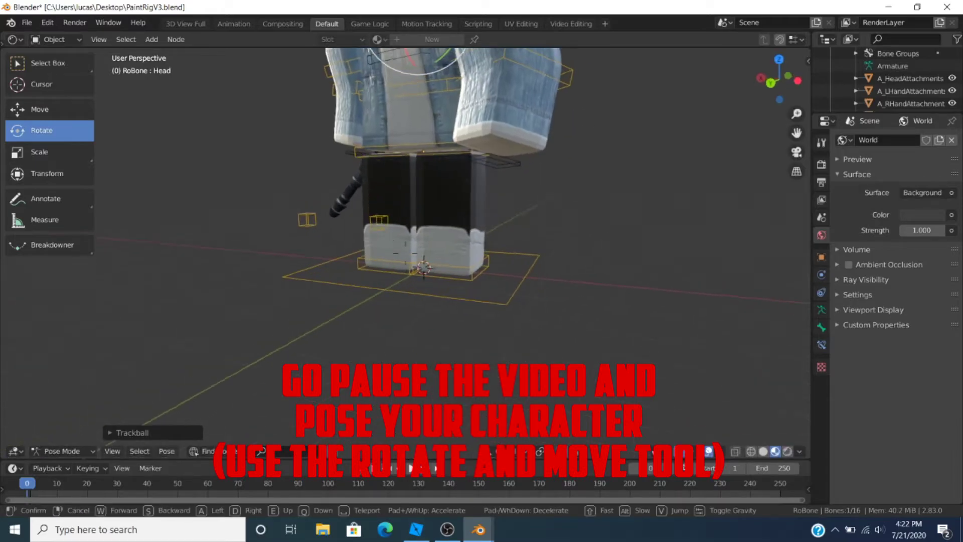
{"action": "left_click", "coordinate": [405, 253]}
{"action": "left_click", "coordinate": [374, 289]}
{"action": "left_click", "coordinate": [420, 196]}
{"action": "key", "text": "g"}
{"action": "key", "text": "z"}
{"action": "left_click", "coordinate": [592, 201]}
Step: Move the foot bones R K.001 and L K.001 apart to give the character a wide stance
{"action": "left_click", "coordinate": [381, 285]}
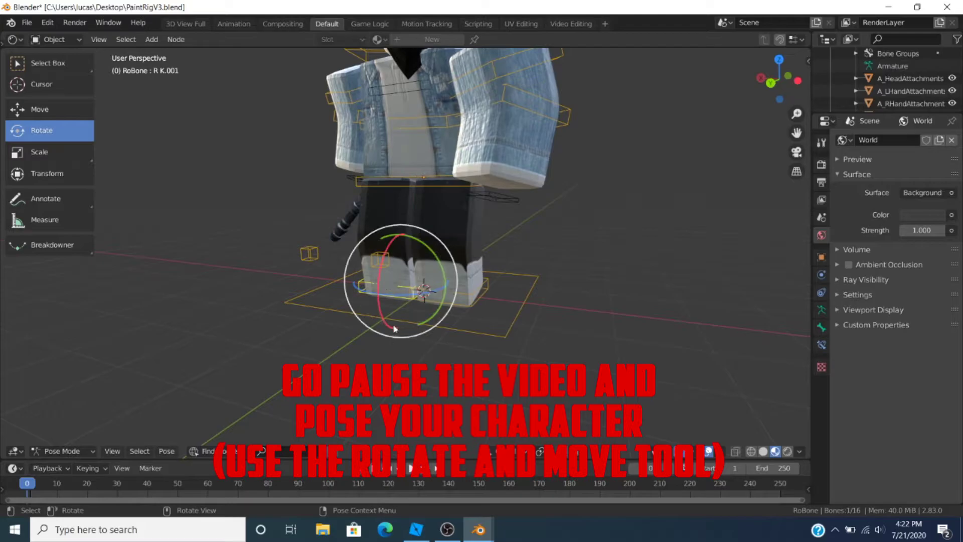
{"action": "key", "text": "g"}
{"action": "left_click", "coordinate": [382, 289]}
{"action": "left_click", "coordinate": [480, 304]}
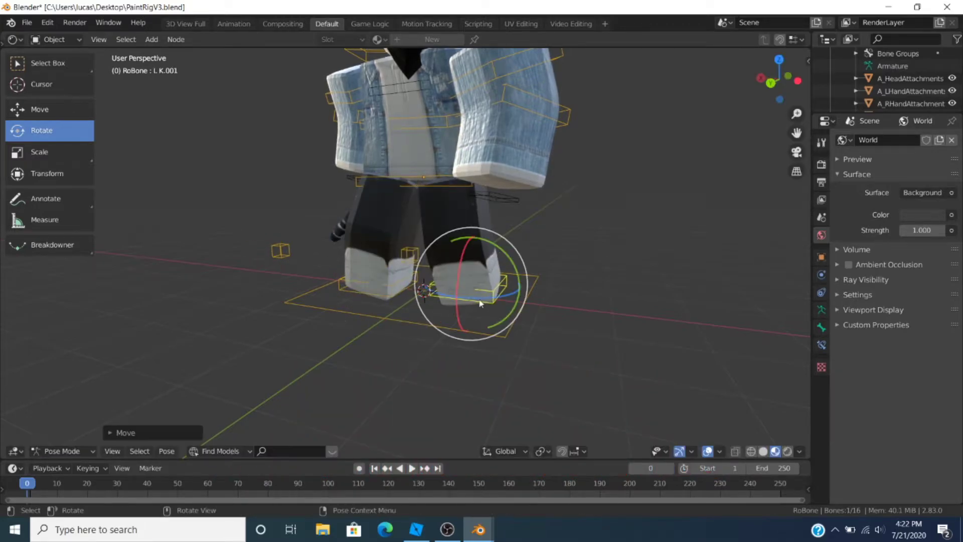
{"action": "left_click_drag", "start_coordinate": [470, 297], "coordinate": [488, 290]}
{"action": "left_click", "coordinate": [379, 289]}
{"action": "left_click_drag", "start_coordinate": [375, 292], "coordinate": [359, 281]}
Step: Review the posed character from the front and try to look through the active camera
{"action": "key", "text": "shift+grave"}
{"action": "key", "text": "s"}
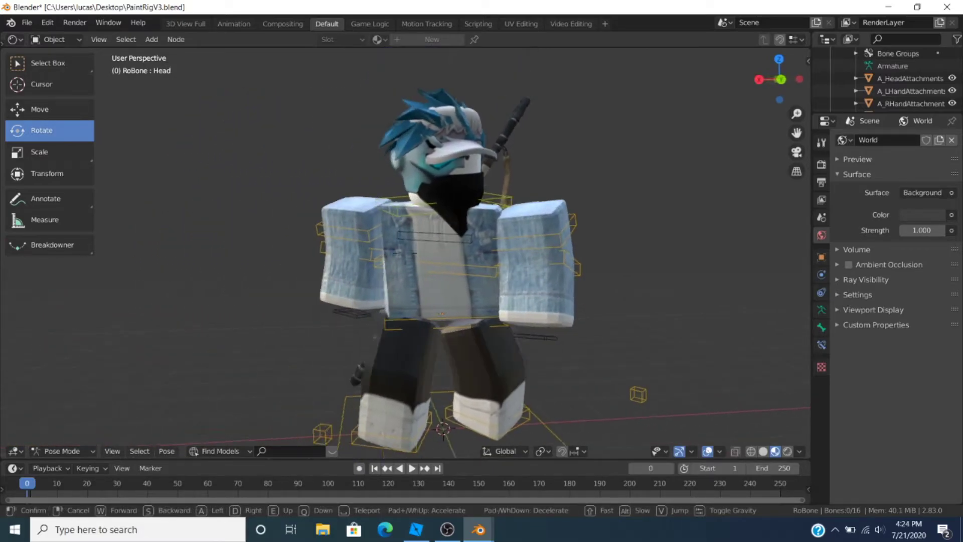
{"action": "key", "text": "d"}
{"action": "key", "text": "s"}
{"action": "left_click", "coordinate": [405, 253]}
{"action": "mouse_move", "coordinate": [405, 253]}
{"action": "middle_mouse_down"}
{"action": "mouse_move", "coordinate": [462, 255]}
{"action": "mouse_move", "coordinate": [393, 246]}
{"action": "mouse_move", "coordinate": [415, 248]}
{"action": "middle_mouse_up"}
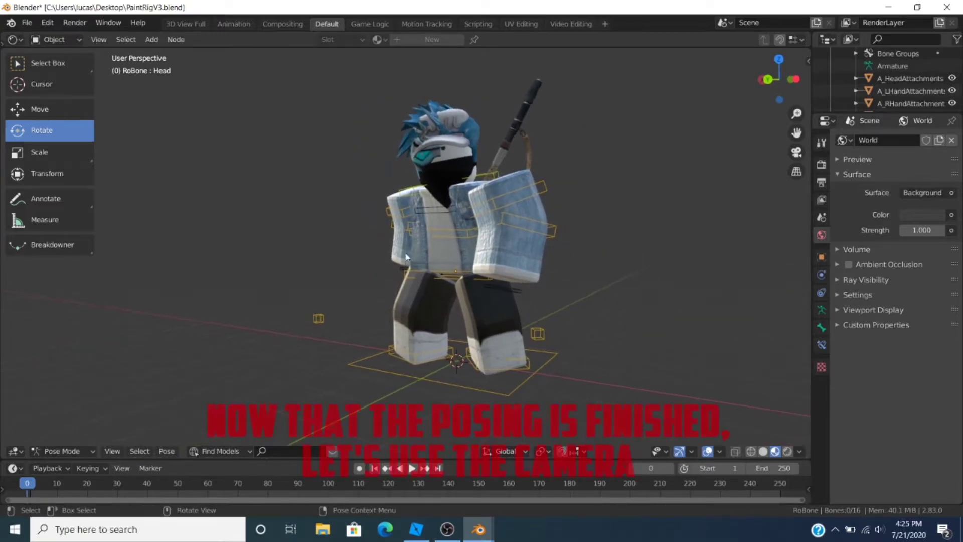
{"action": "left_click", "coordinate": [113, 451]}
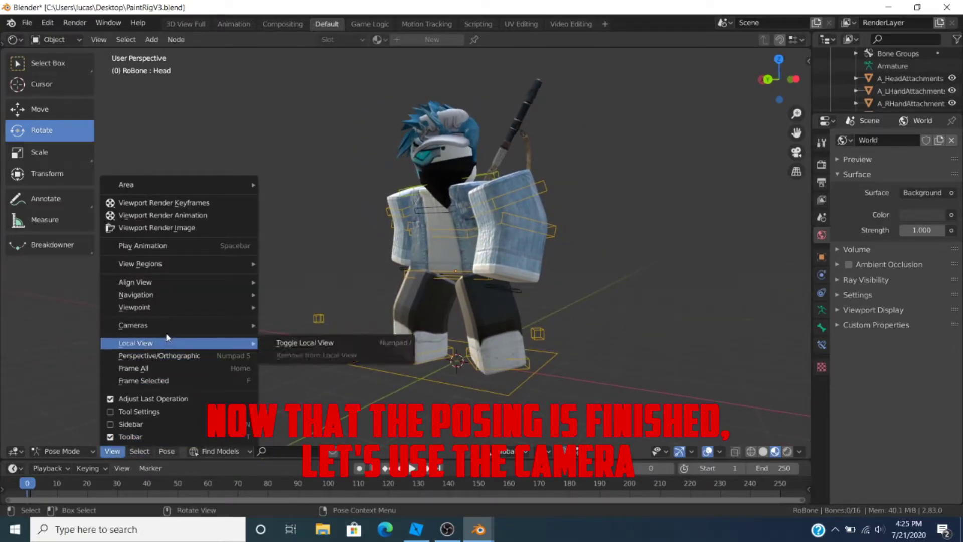
{"action": "mouse_move", "coordinate": [170, 326]}
{"action": "left_click", "coordinate": [323, 337]}
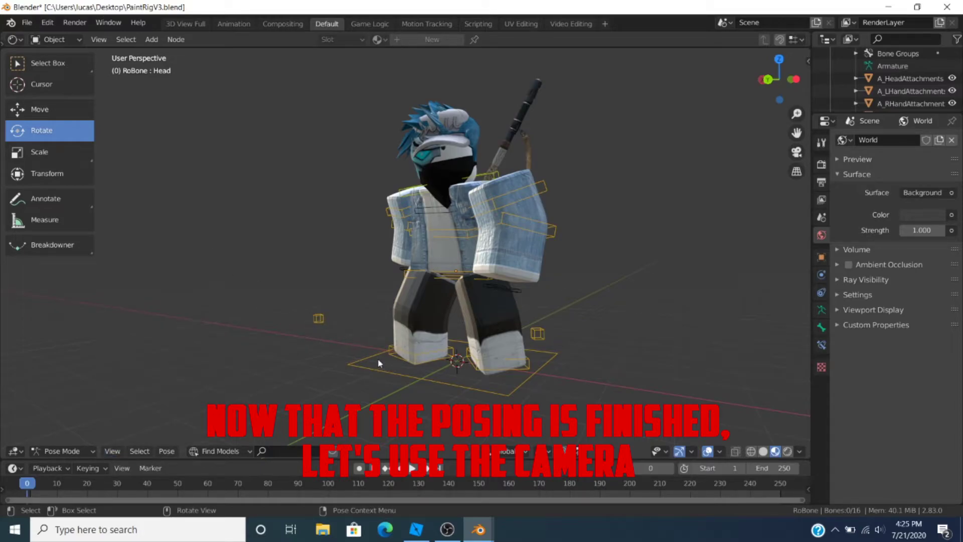
Step: Return to Object Mode, deselect the rig and add a camera to the scene
{"action": "key", "text": "shift+a"}
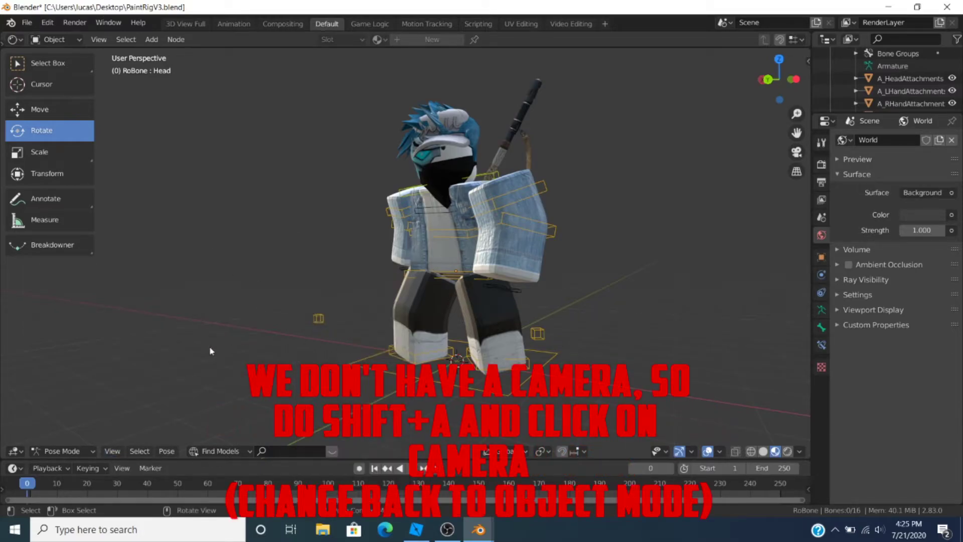
{"action": "left_click", "coordinate": [62, 451]}
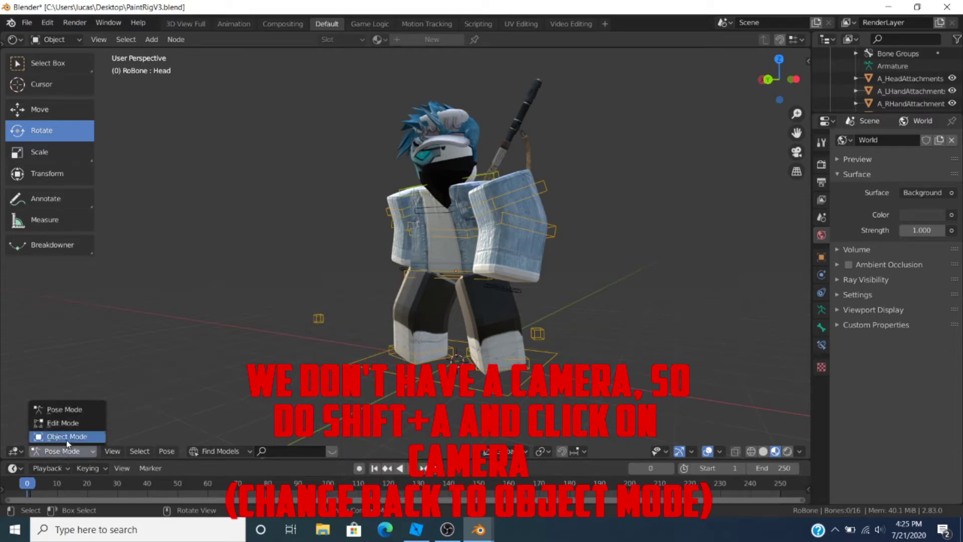
{"action": "left_click", "coordinate": [66, 440]}
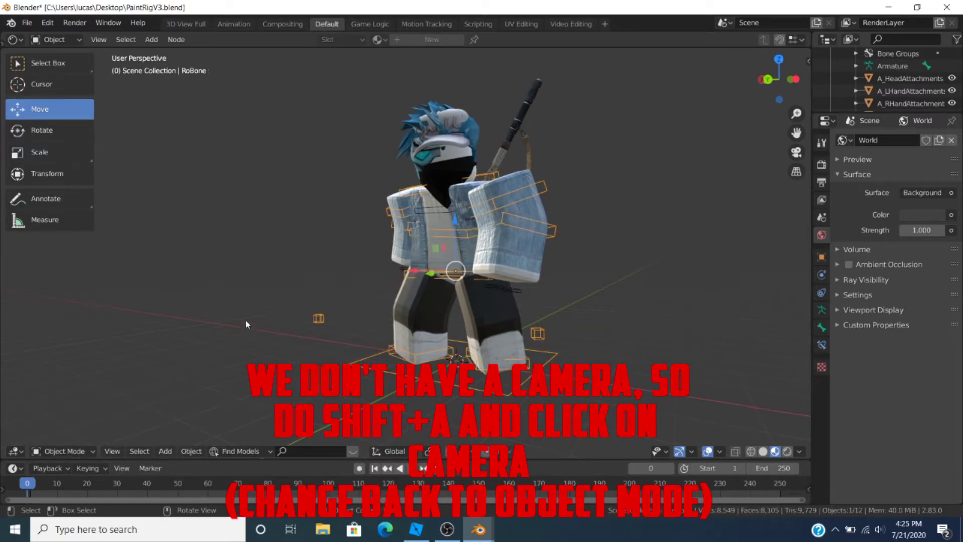
{"action": "key", "text": "shift+a"}
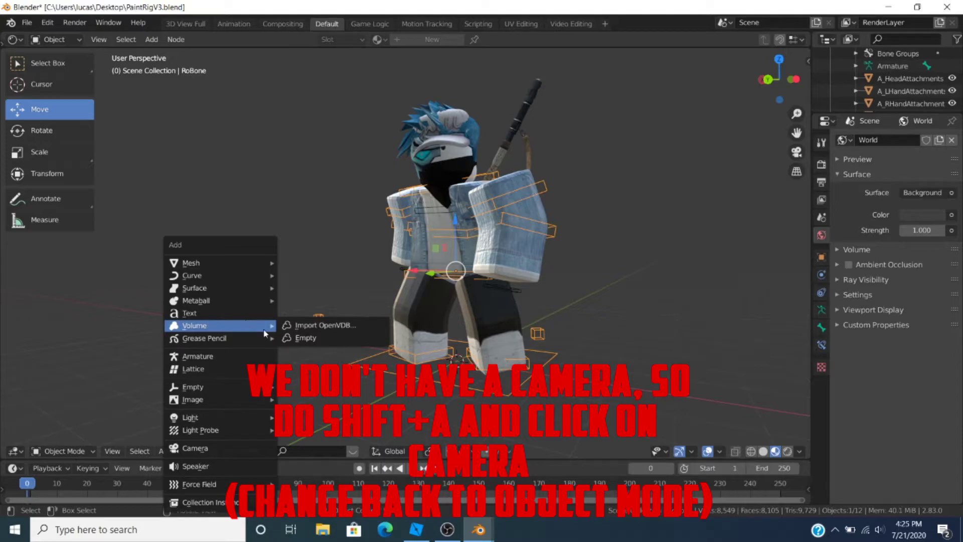
{"action": "key", "text": "Escape"}
{"action": "left_click", "coordinate": [252, 293]}
{"action": "key", "text": "shift+a"}
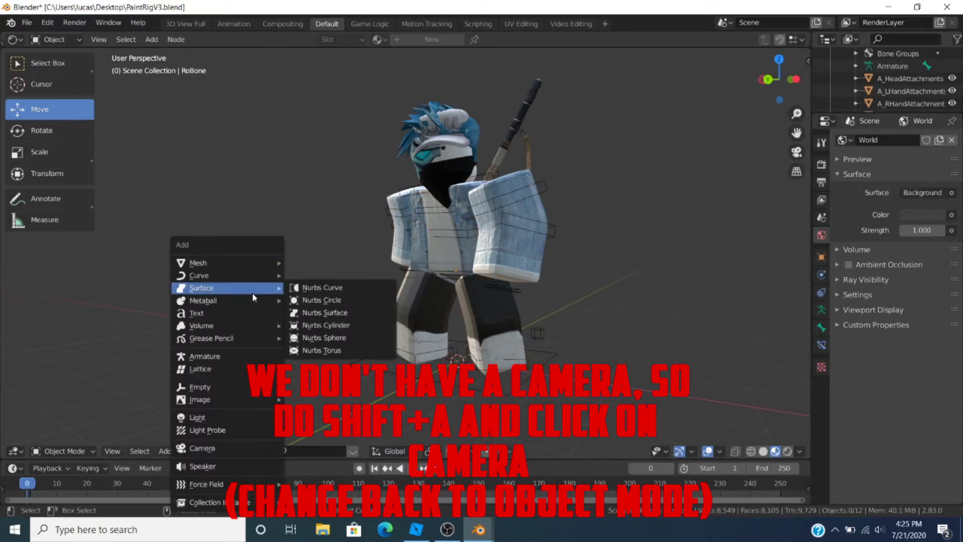
{"action": "left_click", "coordinate": [270, 452]}
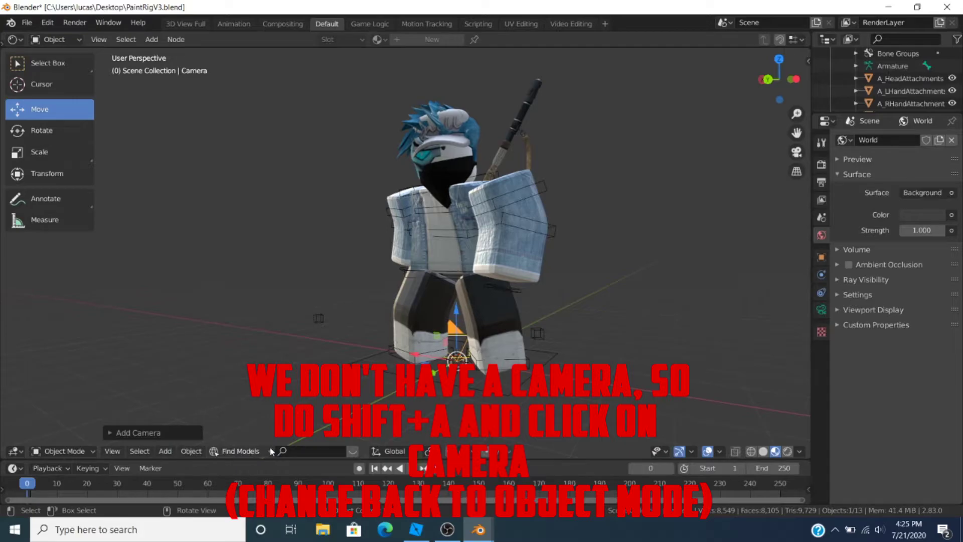
Step: Look through the active camera and fly it backward and upward until the whole character fits in the frame
{"action": "left_click", "coordinate": [106, 450]}
{"action": "mouse_move", "coordinate": [179, 326]}
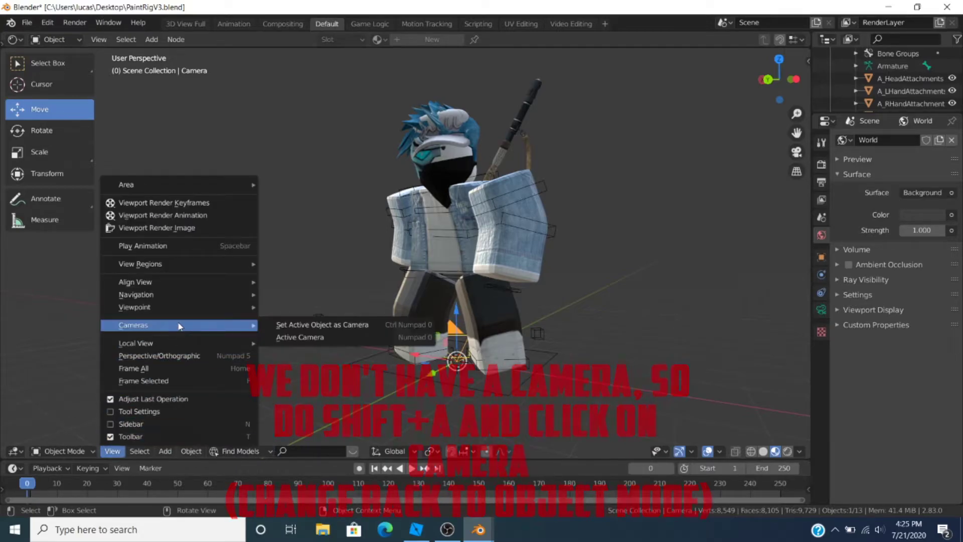
{"action": "left_click", "coordinate": [323, 337]}
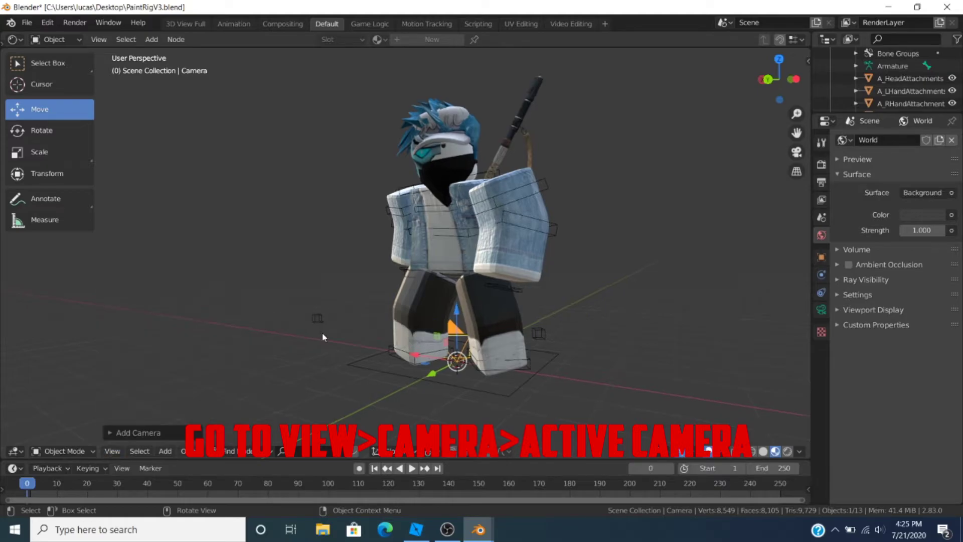
{"action": "key", "text": "s"}
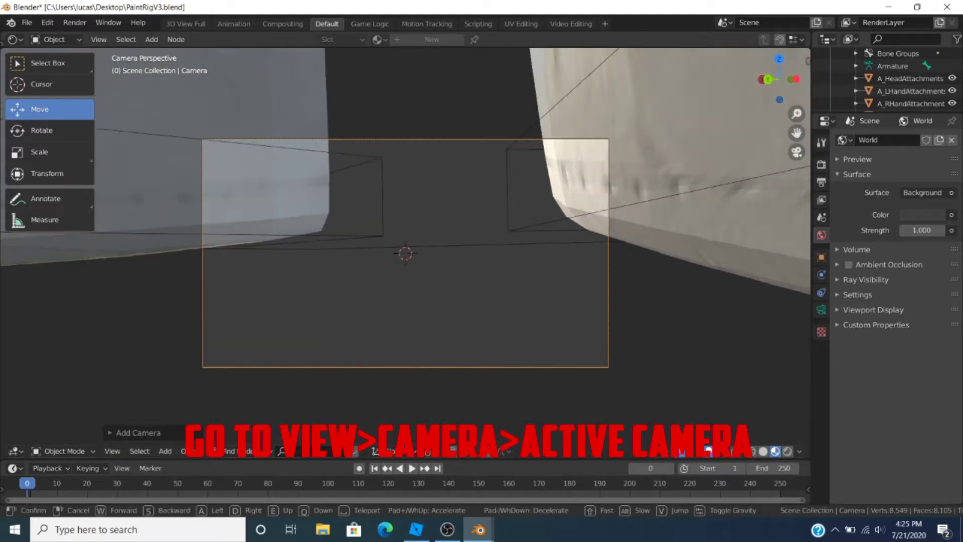
{"action": "key", "text": "e"}
{"action": "key", "text": "s"}
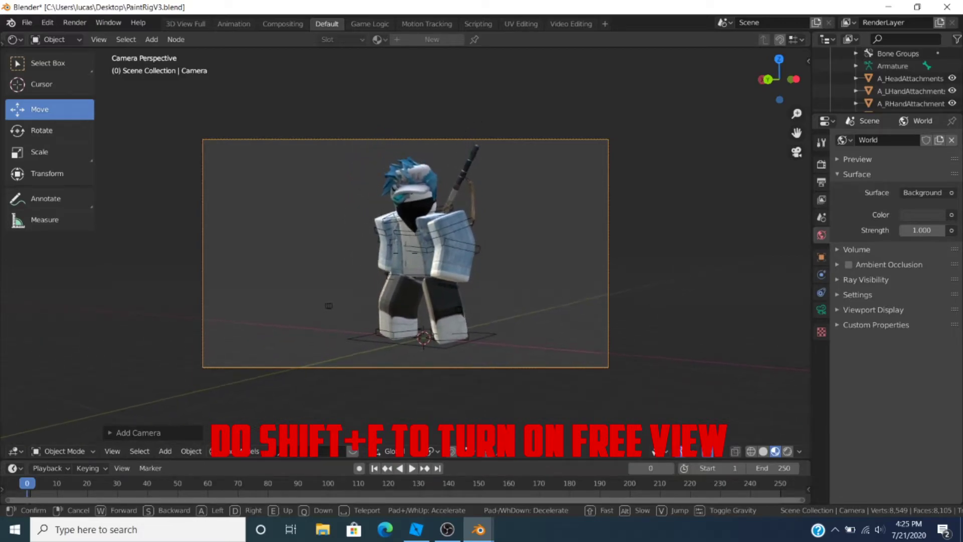
{"action": "left_click", "coordinate": [588, 149]}
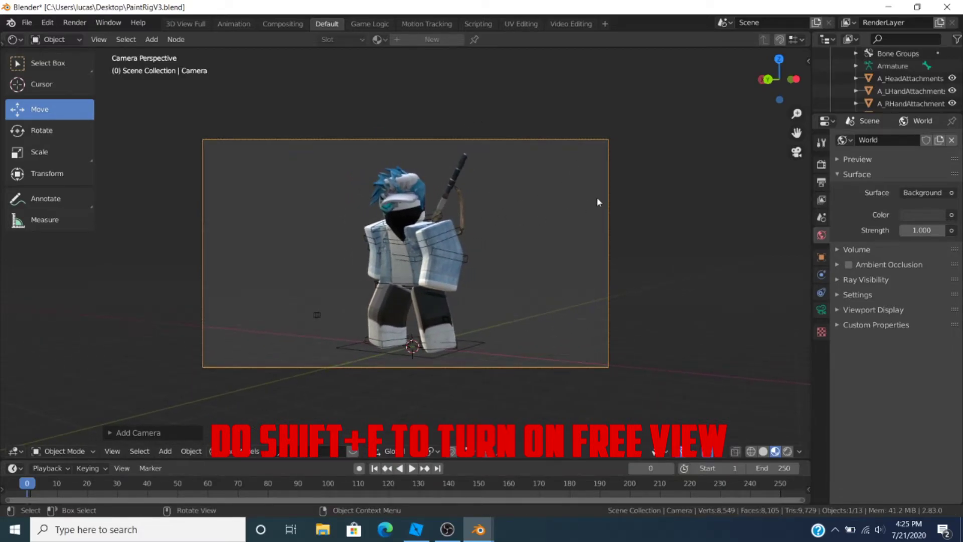
Step: Set the output's vertical resolution to 1920 px to make the camera frame square
{"action": "left_click", "coordinate": [821, 167]}
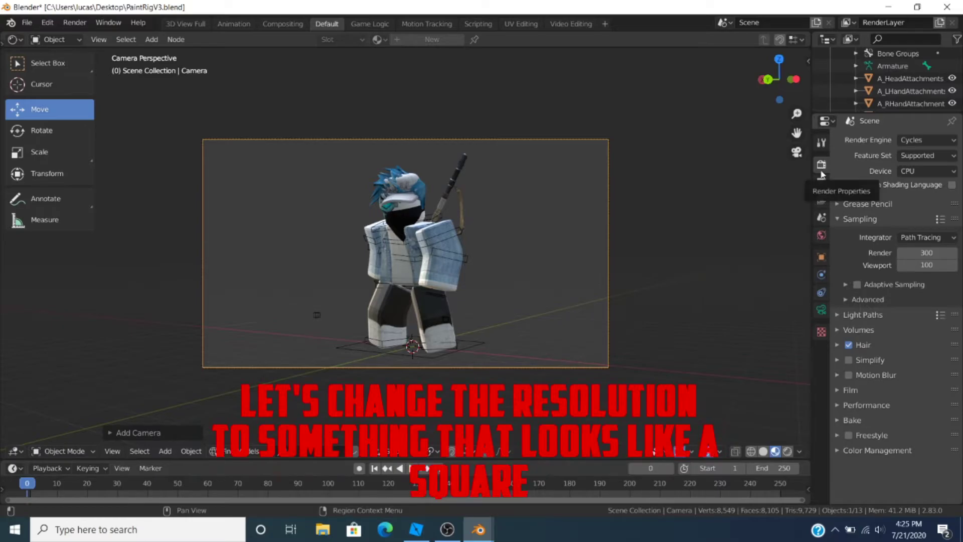
{"action": "left_click", "coordinate": [821, 183]}
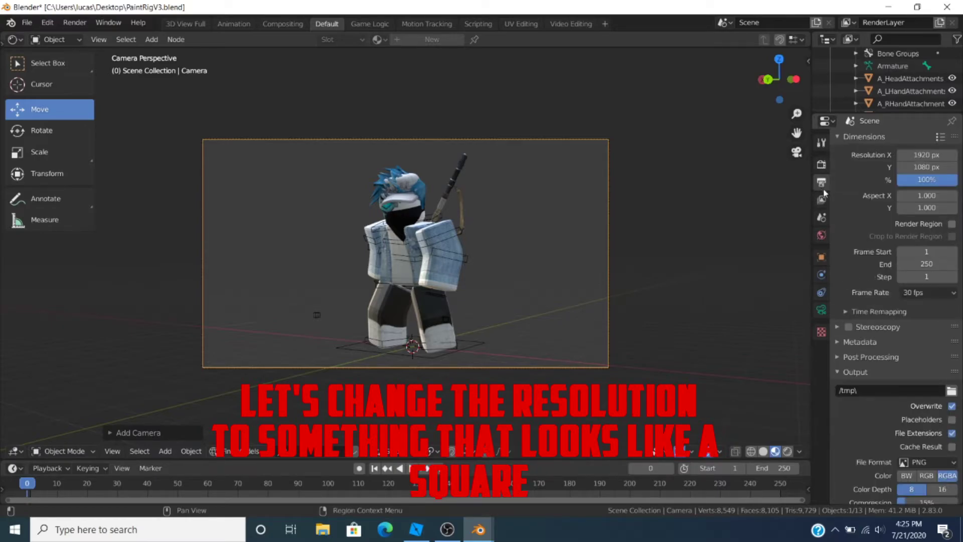
{"action": "double_click", "coordinate": [926, 167]}
{"action": "type", "text": "1920"}
{"action": "key", "text": "Return"}
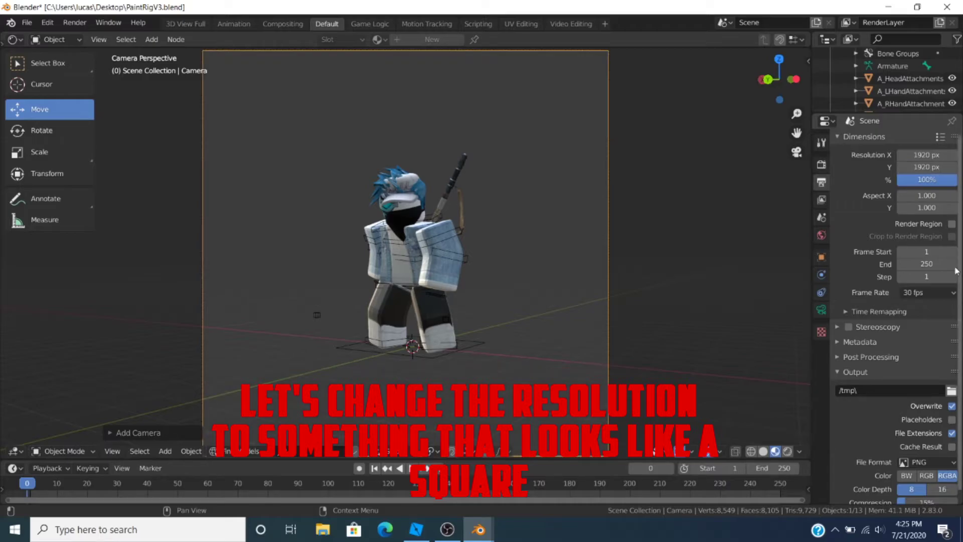
Step: Fly the camera closer so the character fills more of the square frame
{"action": "key", "text": "shift+grave"}
{"action": "key", "text": "w"}
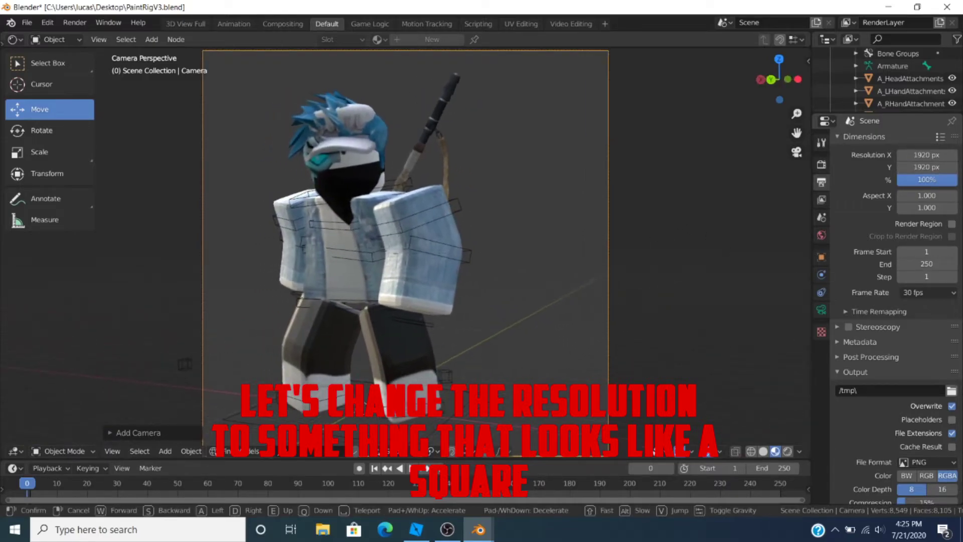
{"action": "key", "text": "w"}
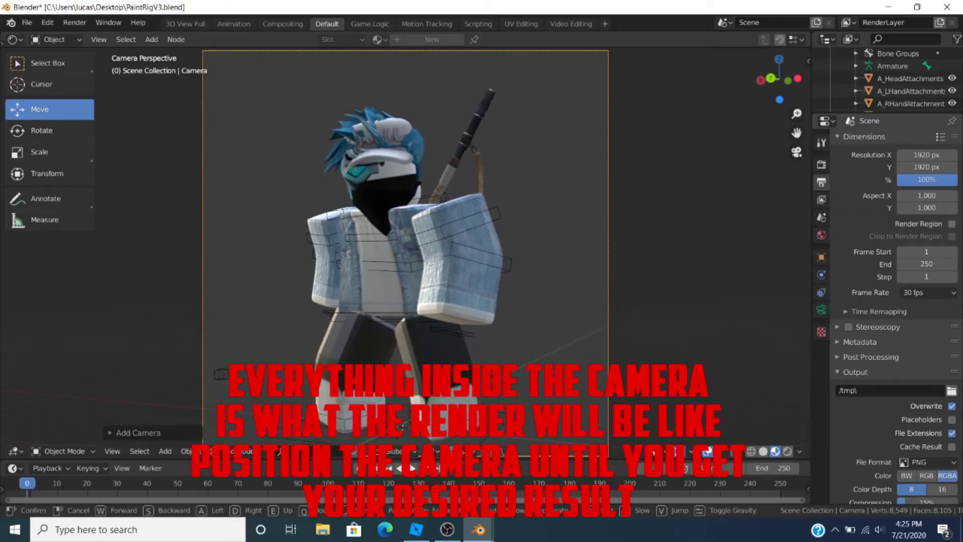
{"action": "key", "text": "s"}
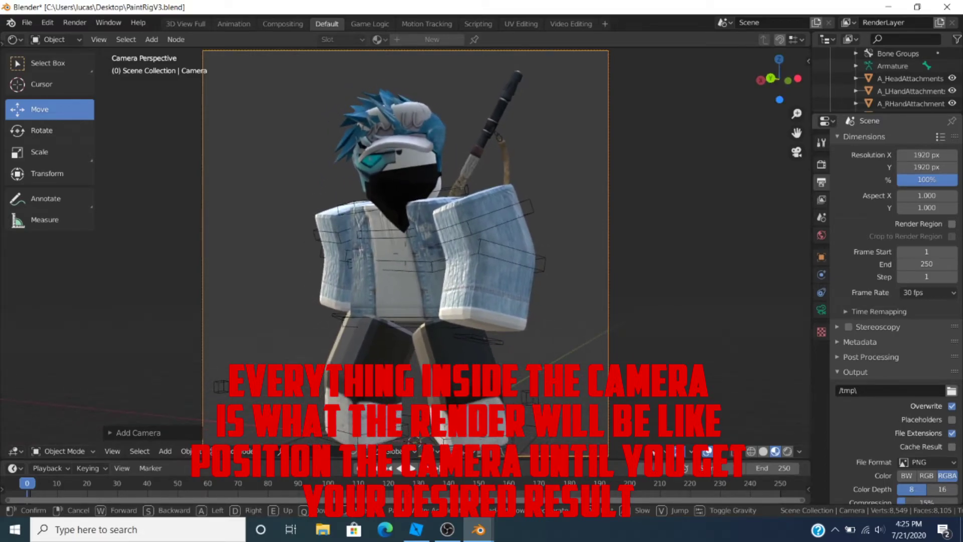
{"action": "left_click", "coordinate": [406, 258]}
{"action": "scroll", "coordinate": [407, 257], "scroll_direction": "down", "scroll_amount": 2}
{"action": "scroll", "coordinate": [451, 121], "scroll_direction": "up", "scroll_amount": 1}
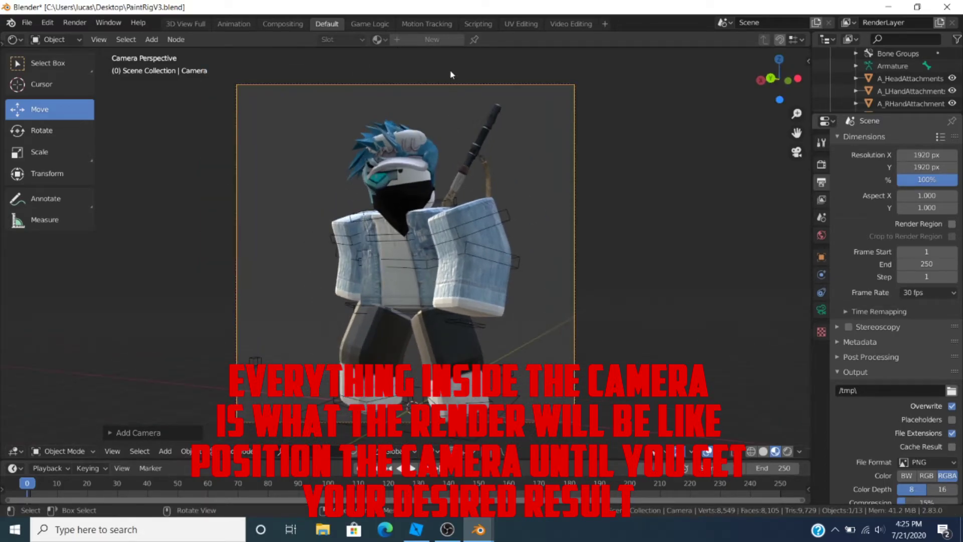
Step: Roll the camera by about 3 degrees and fly it slightly down and to the left to center the character
{"action": "key", "text": "r"}
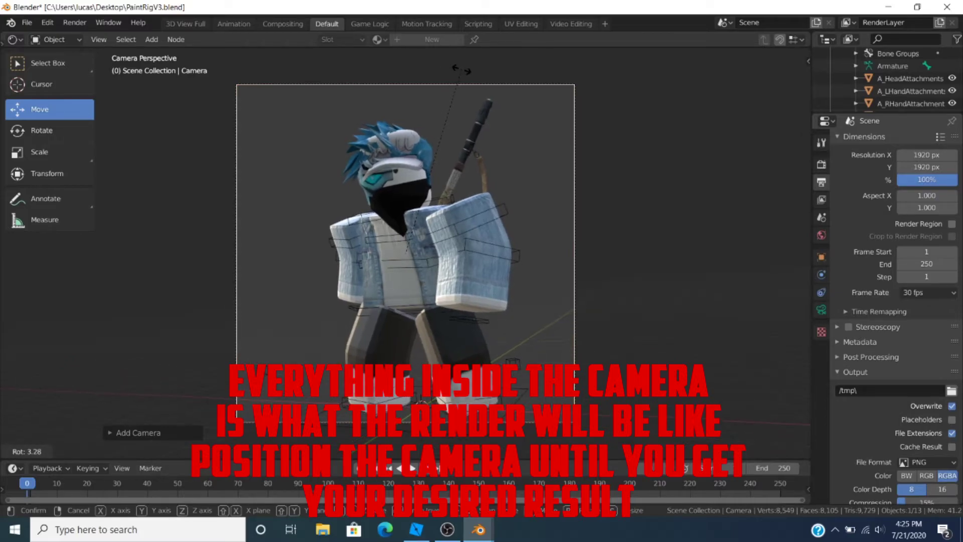
{"action": "left_click", "coordinate": [459, 69]}
{"action": "key", "text": "shift+grave"}
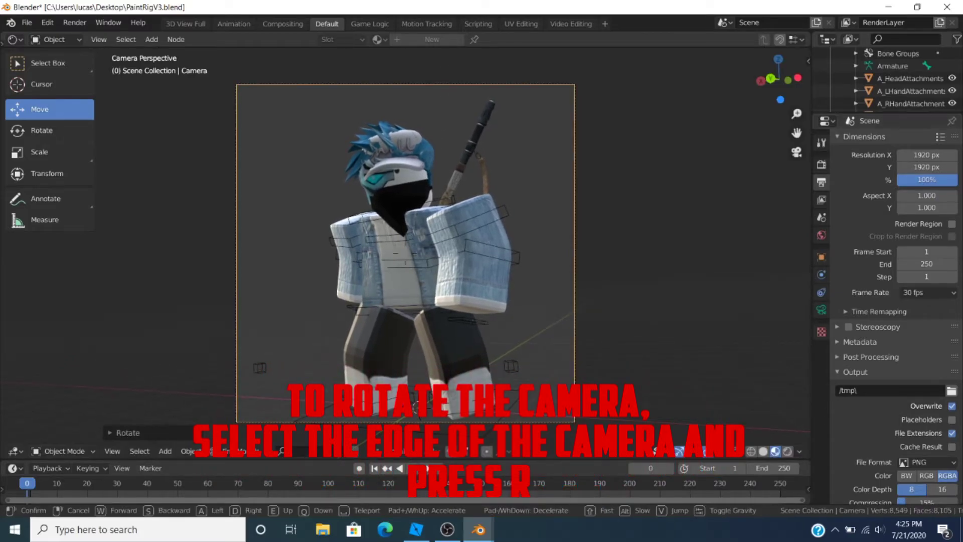
{"action": "key", "text": "q"}
{"action": "key", "text": "a"}
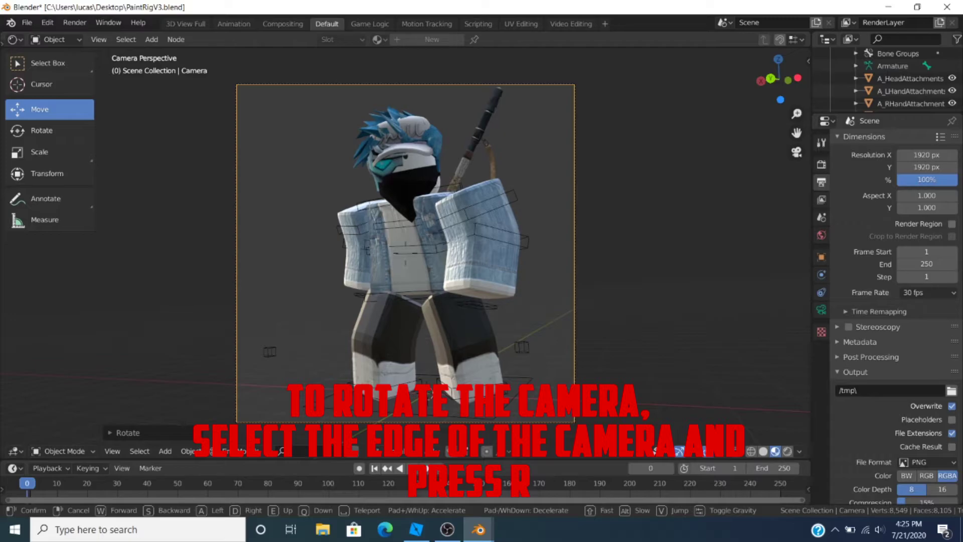
{"action": "left_click", "coordinate": [406, 257]}
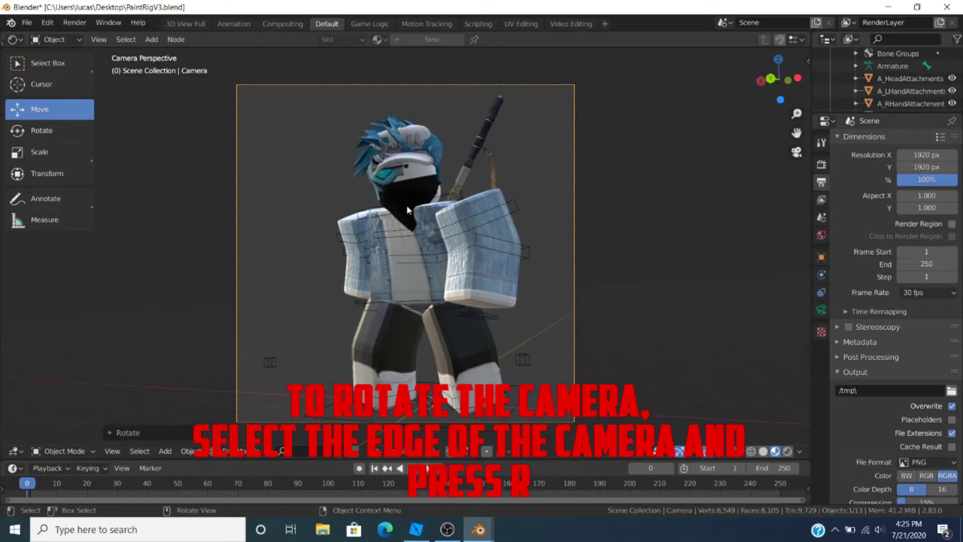
Step: Switch the rig to Pose Mode, turn the Head bone slightly with a free rotation, and return to Object Mode with nothing selected
{"action": "left_click", "coordinate": [379, 216]}
{"action": "left_click", "coordinate": [63, 451]}
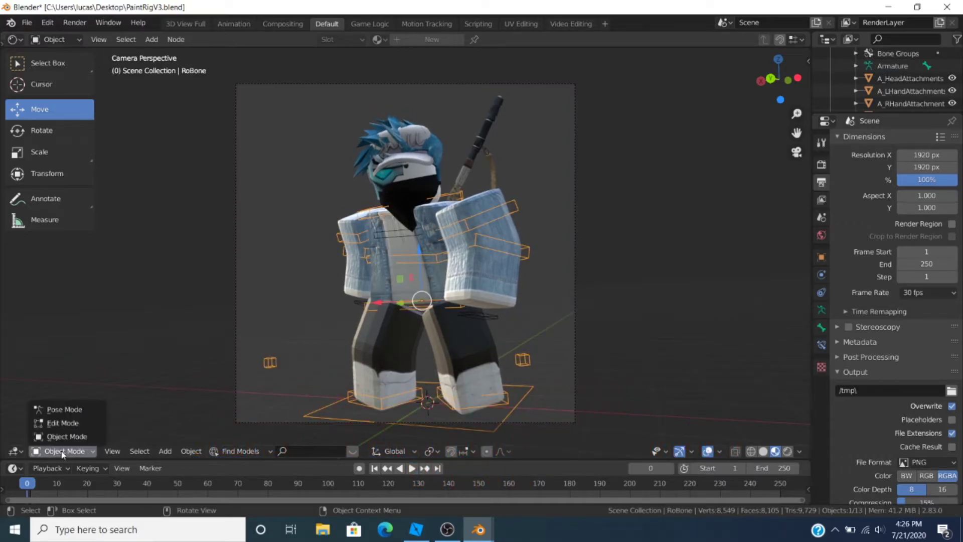
{"action": "left_click", "coordinate": [65, 409]}
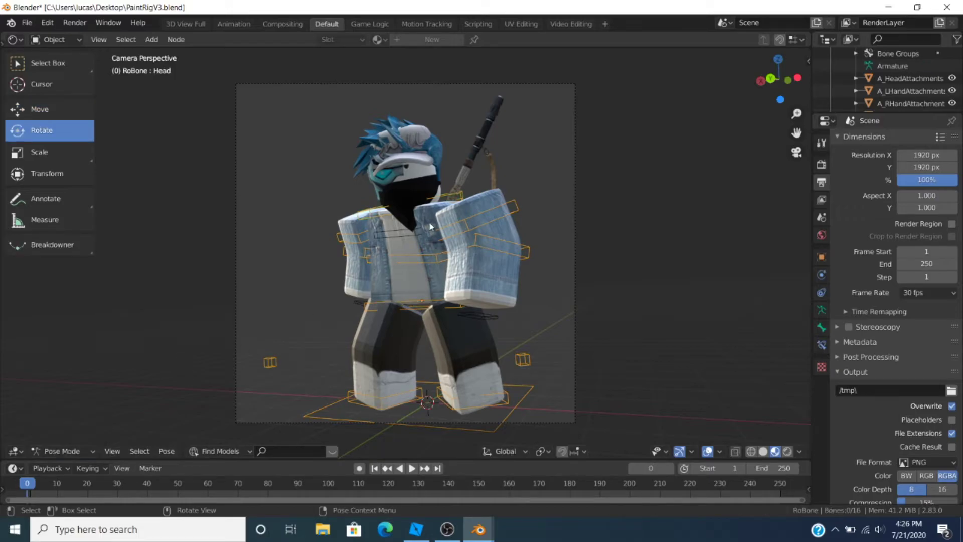
{"action": "left_click", "coordinate": [436, 203]}
{"action": "left_click_drag", "start_coordinate": [411, 183], "coordinate": [410, 182]}
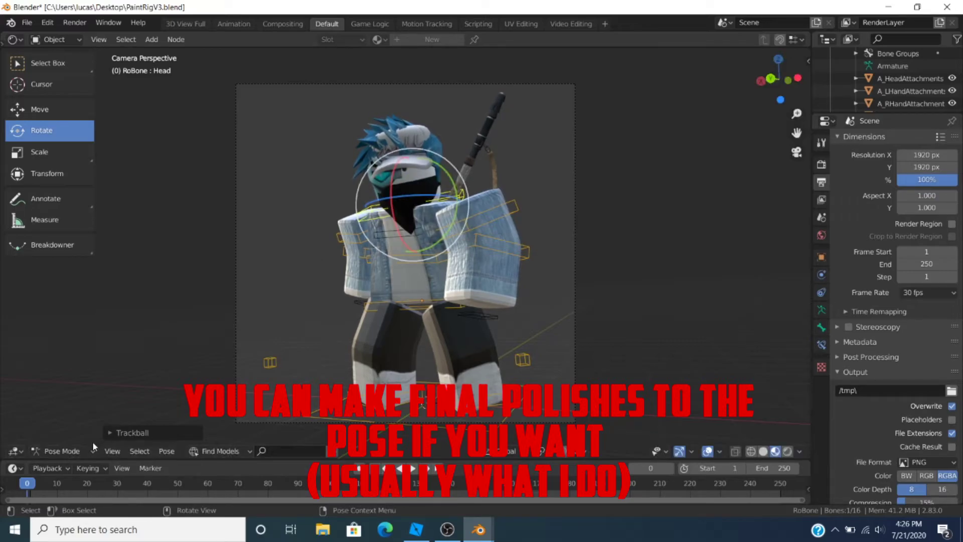
{"action": "left_click", "coordinate": [88, 449]}
{"action": "left_click", "coordinate": [58, 434]}
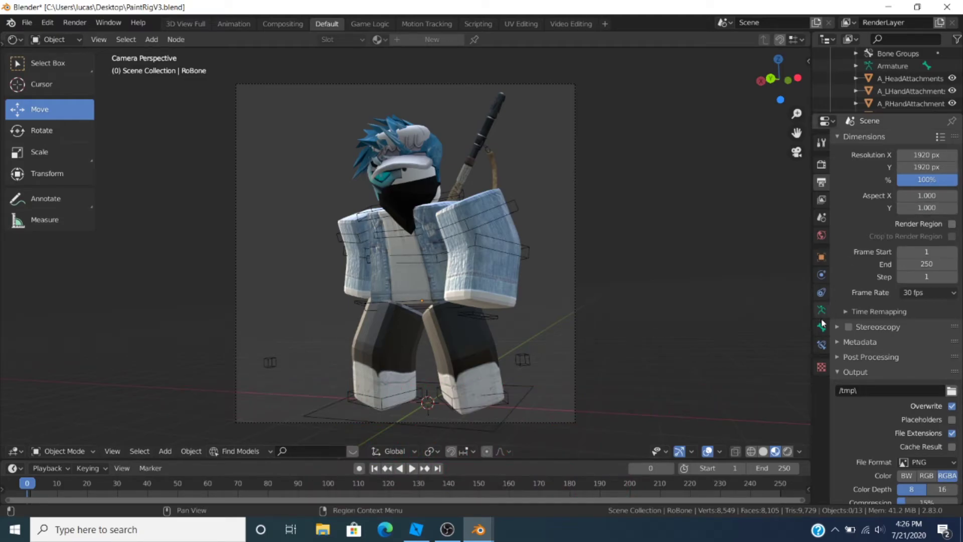
{"action": "left_click_drag", "start_coordinate": [603, 64], "coordinate": [566, 129]}
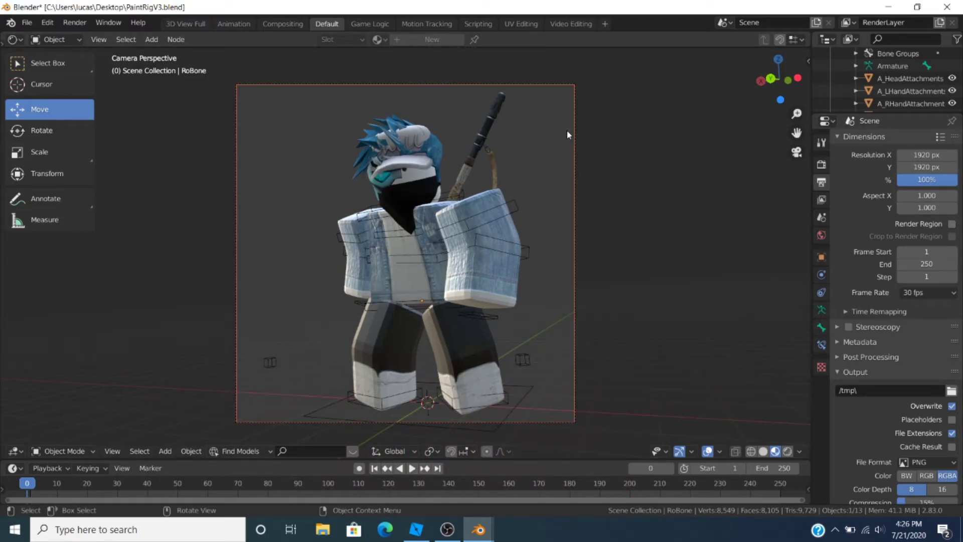
{"action": "left_click", "coordinate": [607, 98]}
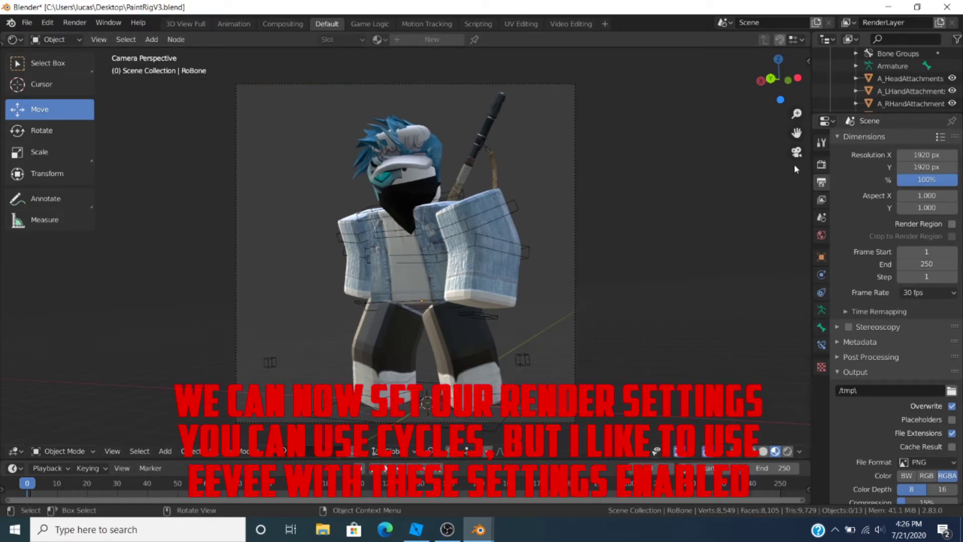
Step: Change the render engine to Eevee and enable Ambient Occlusion and Bloom
{"action": "left_click", "coordinate": [821, 165]}
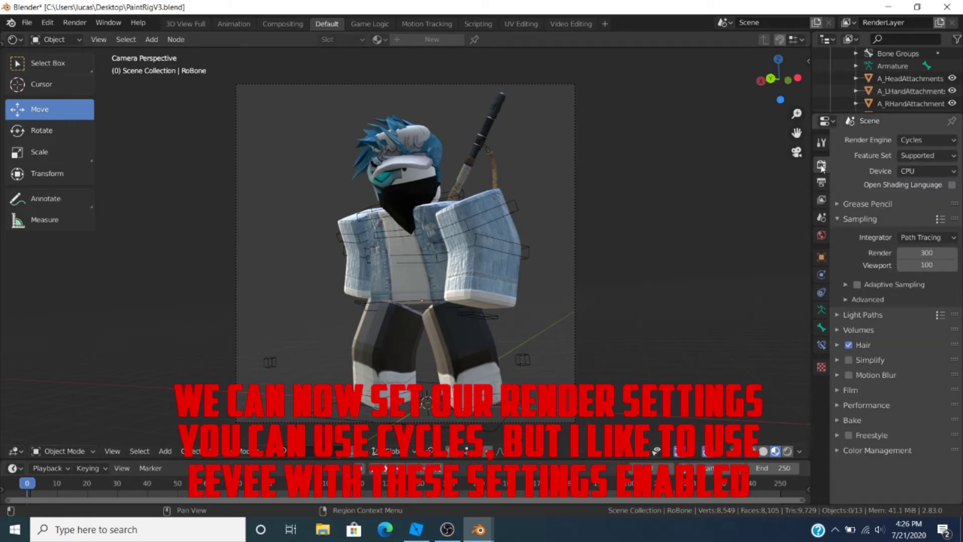
{"action": "left_click", "coordinate": [909, 140]}
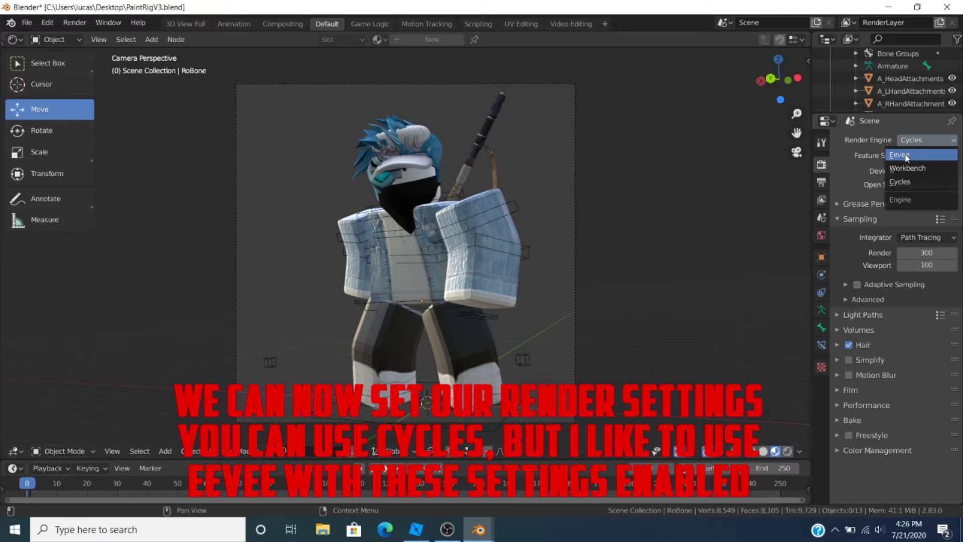
{"action": "left_click", "coordinate": [907, 155]}
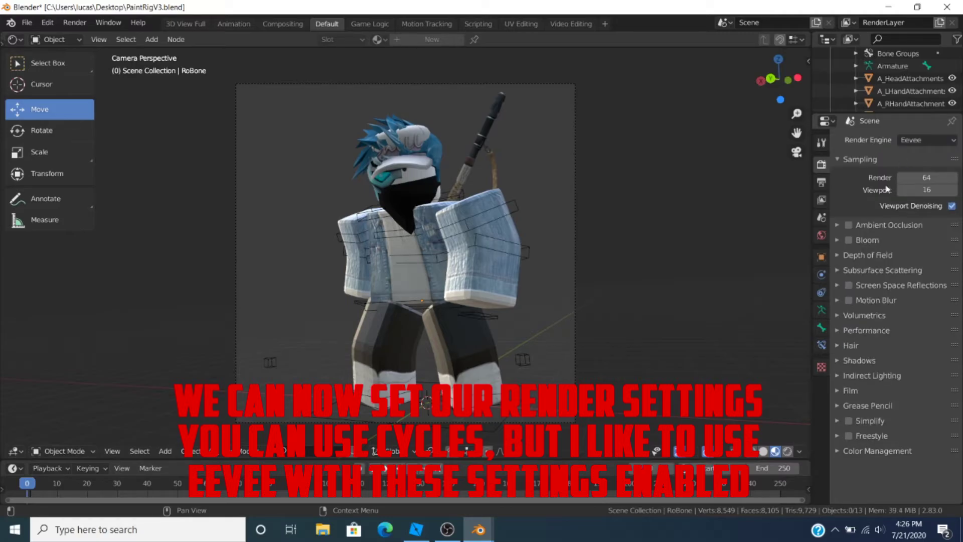
{"action": "left_click", "coordinate": [849, 225]}
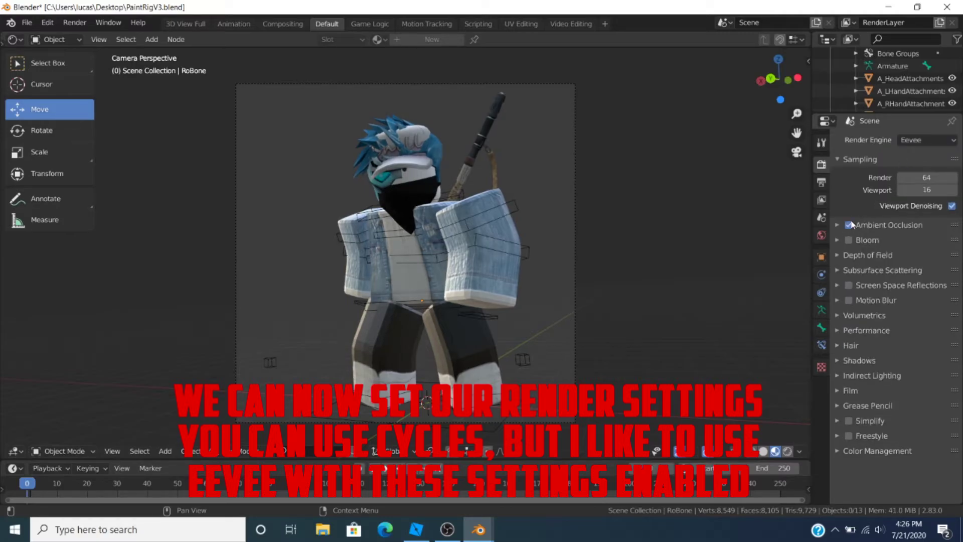
{"action": "left_click", "coordinate": [849, 241]}
Step: Enable High Bitdepth and Soft Shadows in the Eevee shadow settings
{"action": "left_click", "coordinate": [841, 364]}
{"action": "scroll", "coordinate": [939, 395], "scroll_direction": "down", "scroll_amount": 1}
{"action": "left_click", "coordinate": [938, 386]}
{"action": "left_click", "coordinate": [939, 399]}
{"action": "scroll", "coordinate": [834, 432], "scroll_direction": "down", "scroll_amount": 1}
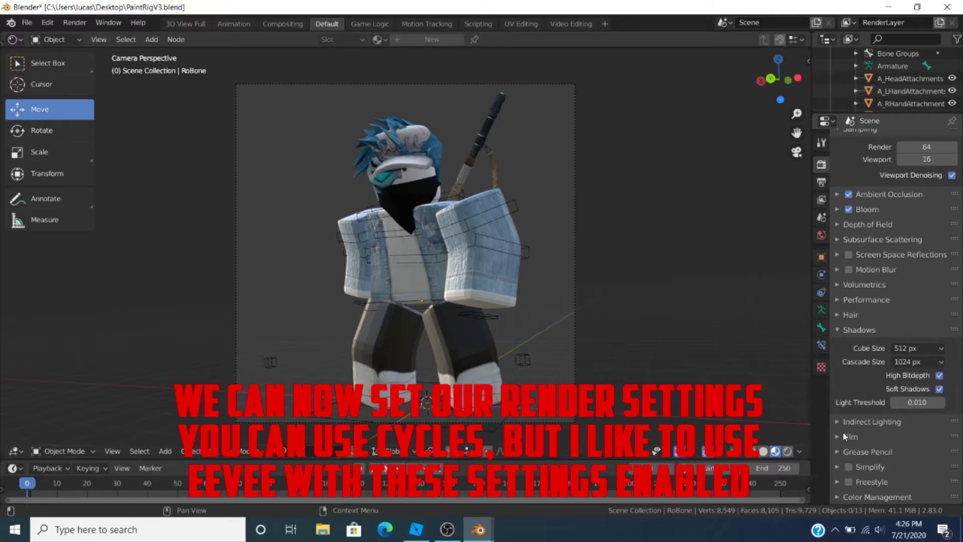
Step: Expand the Film settings and switch the Transparent option on and back off
{"action": "left_click", "coordinate": [836, 439]}
{"action": "scroll", "coordinate": [837, 441], "scroll_direction": "down", "scroll_amount": 3}
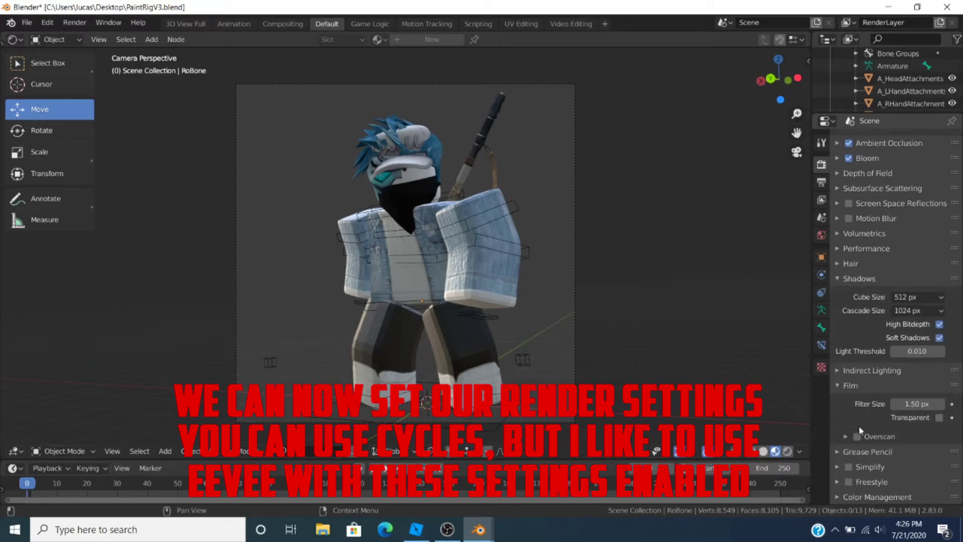
{"action": "left_click", "coordinate": [939, 417]}
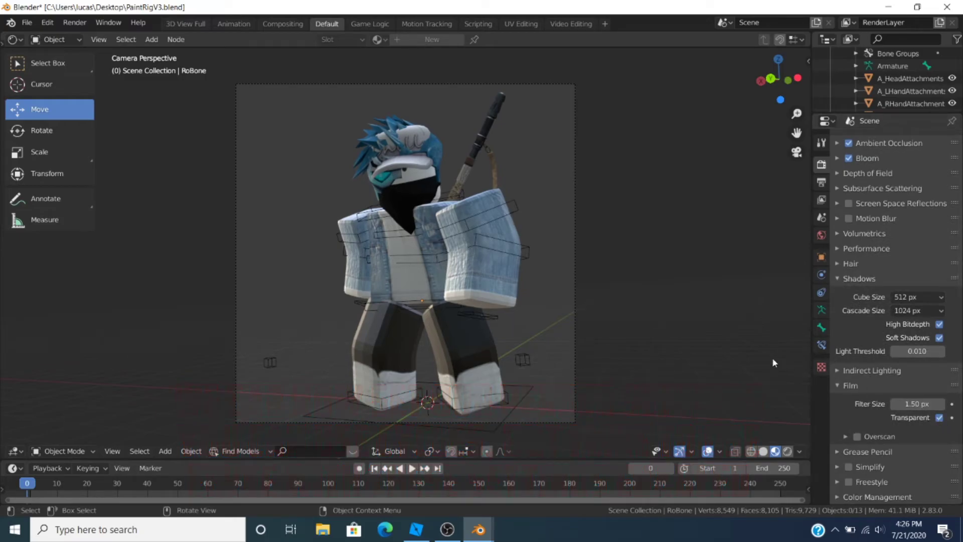
{"action": "left_click", "coordinate": [938, 417]}
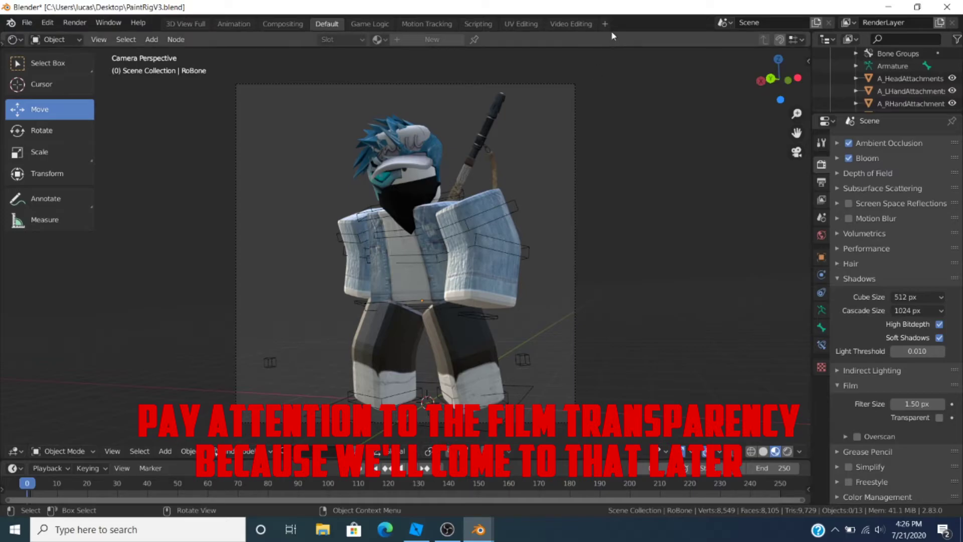
Step: Enlarge the shader editor above the viewport and switch its shader type to World
{"action": "left_click_drag", "start_coordinate": [614, 48], "coordinate": [607, 78]}
{"action": "left_click_drag", "start_coordinate": [601, 191], "coordinate": [579, 204]}
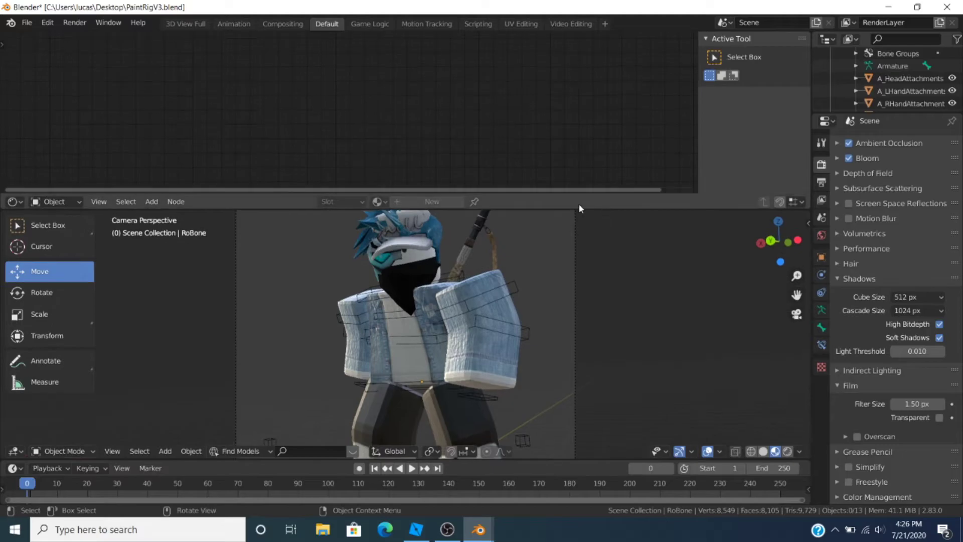
{"action": "left_click", "coordinate": [44, 203]}
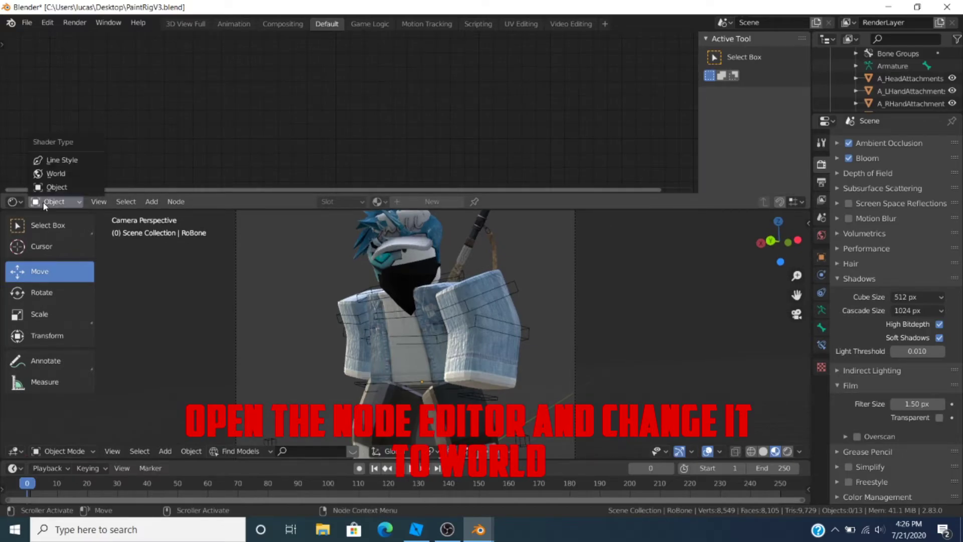
{"action": "left_click", "coordinate": [55, 174]}
{"action": "middle_click_drag", "start_coordinate": [546, 155], "coordinate": [399, 148]}
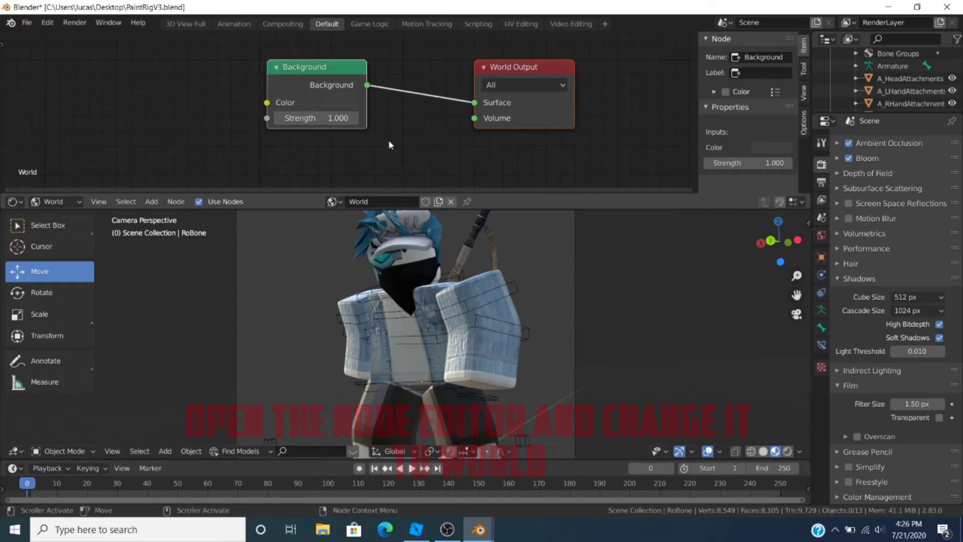
Step: Replace the world's Background node with an Environment Texture node and connect its Color output to the World Output's Surface input
{"action": "left_click", "coordinate": [317, 75]}
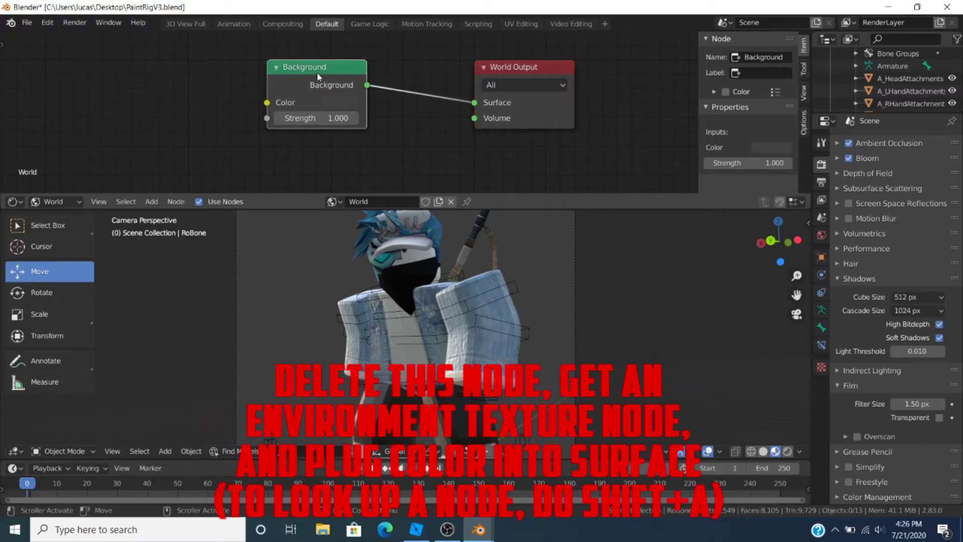
{"action": "key", "text": "x"}
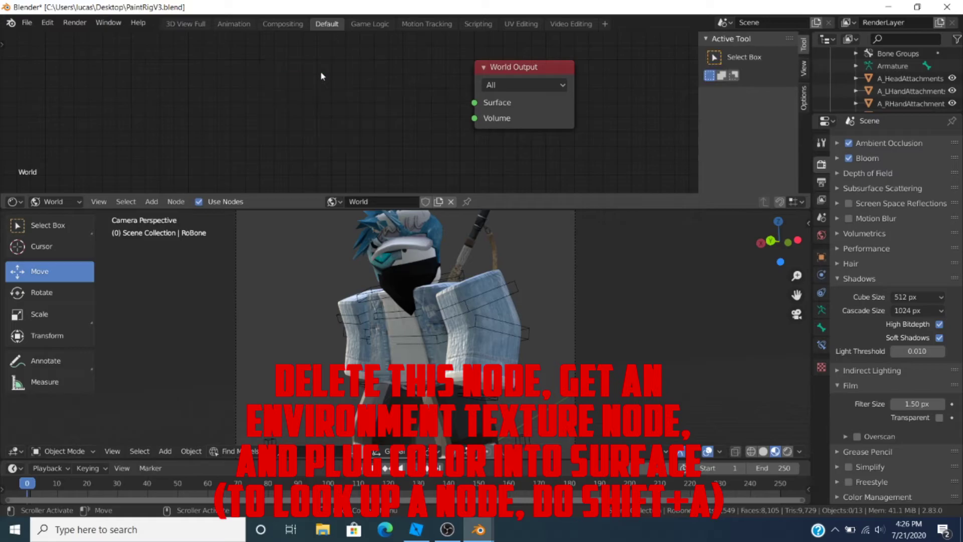
{"action": "key", "text": "shift+a"}
{"action": "left_click", "coordinate": [135, 68]}
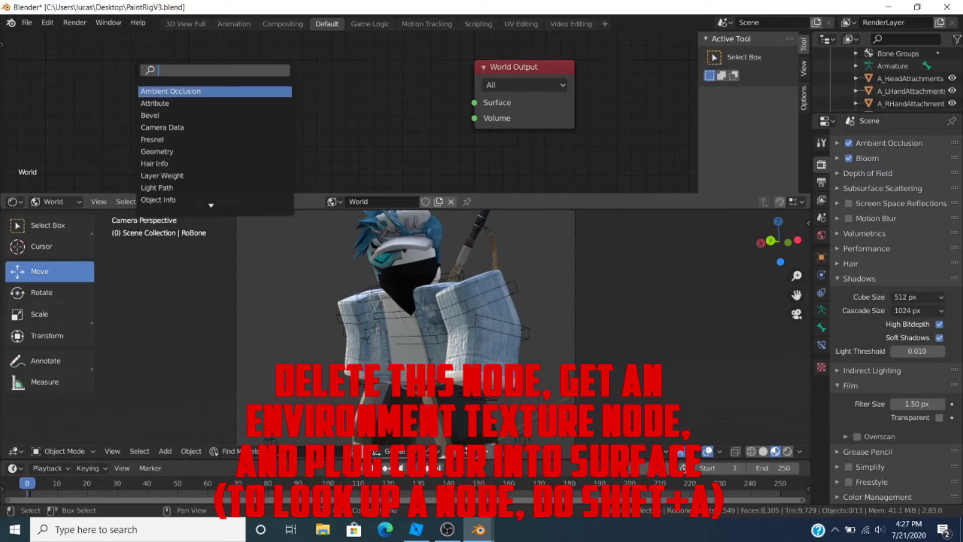
{"action": "type", "text": "environ"}
{"action": "key", "text": "Return"}
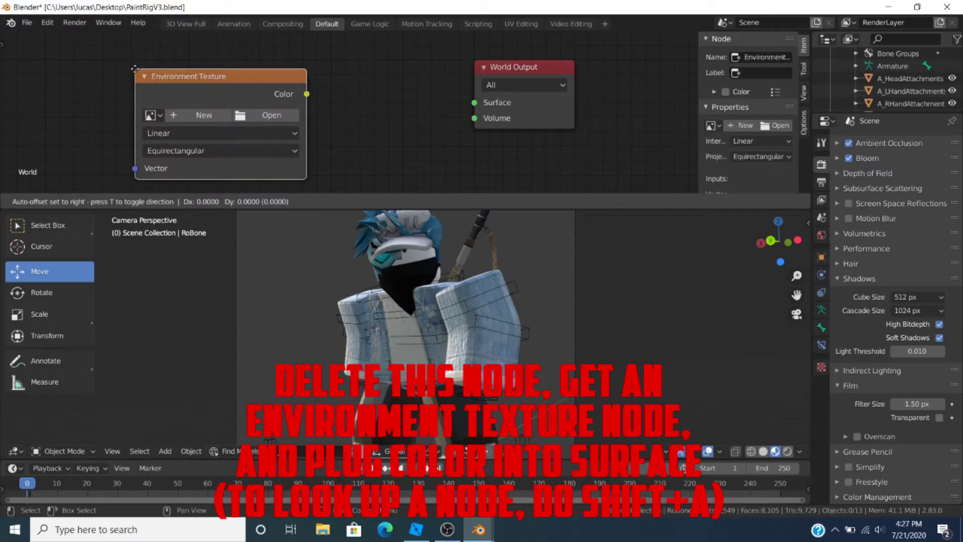
{"action": "left_click", "coordinate": [375, 99]}
{"action": "left_click_drag", "start_coordinate": [311, 101], "coordinate": [472, 111]}
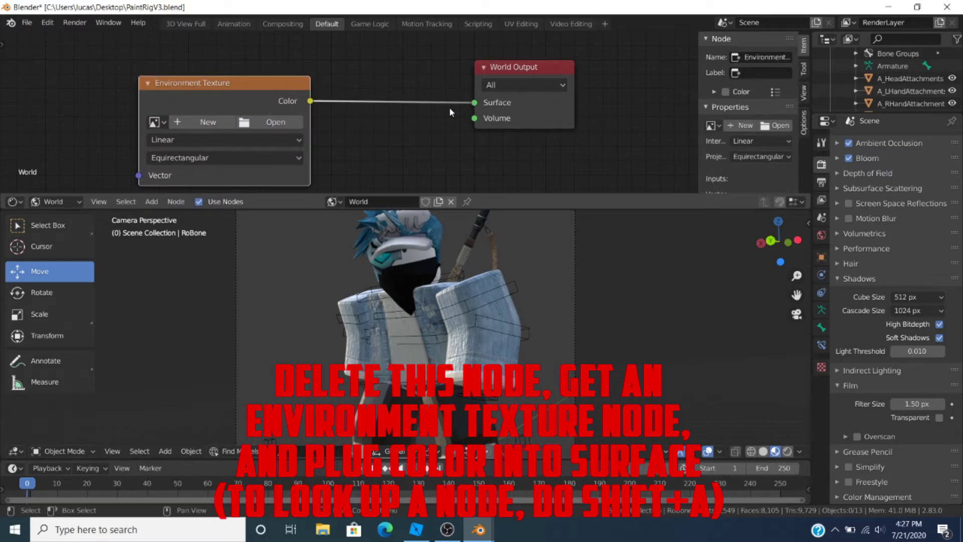
Step: Load spruit_sunrise_4k.hdr from the HDRIs folder into the world's Environment Texture node
{"action": "left_click", "coordinate": [282, 123]}
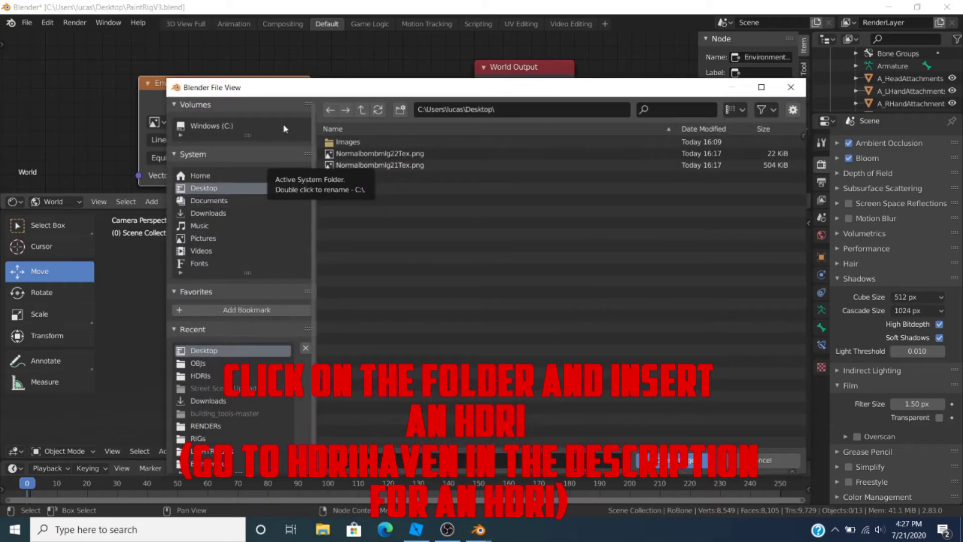
{"action": "left_click", "coordinate": [221, 379]}
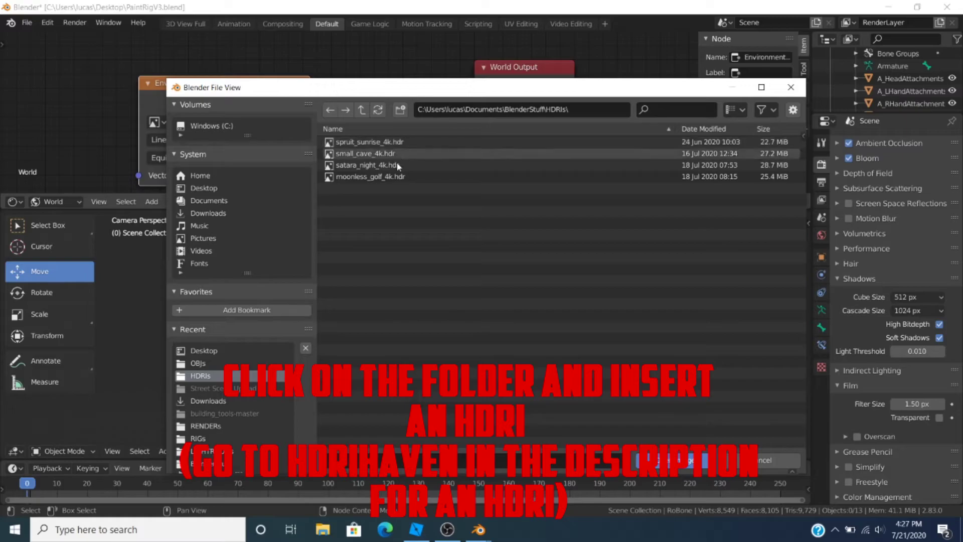
{"action": "double_click", "coordinate": [385, 143]}
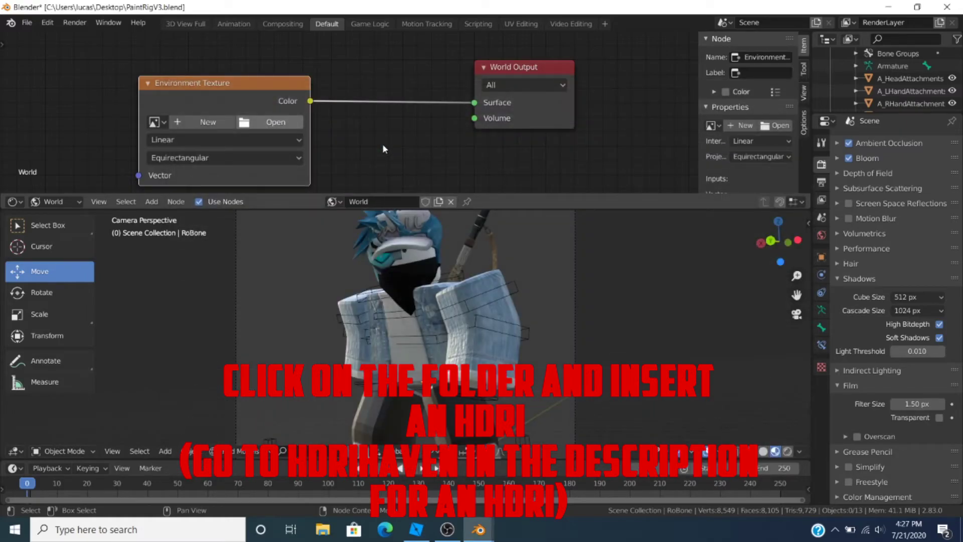
{"action": "scroll", "coordinate": [379, 303], "scroll_direction": "down", "scroll_amount": 2}
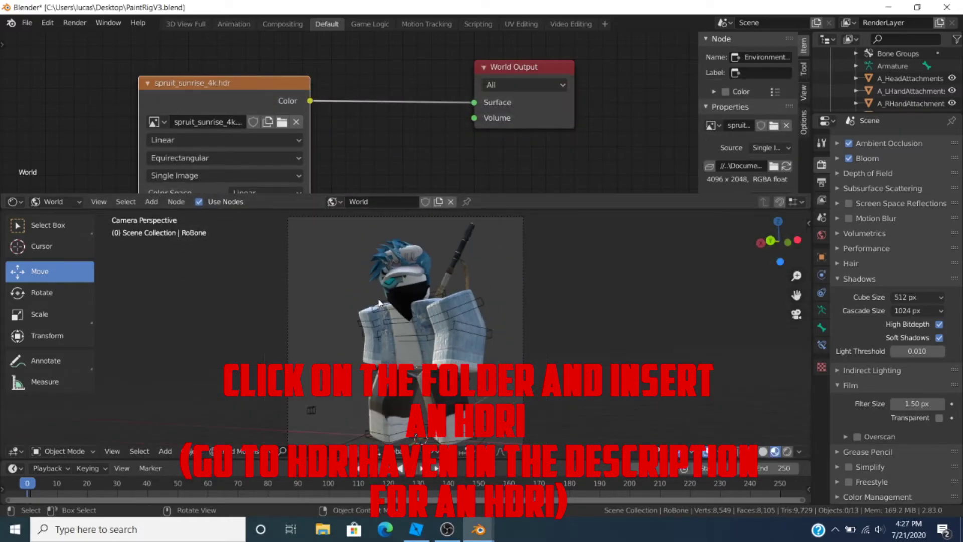
{"action": "scroll", "coordinate": [462, 330], "scroll_direction": "down", "scroll_amount": 1}
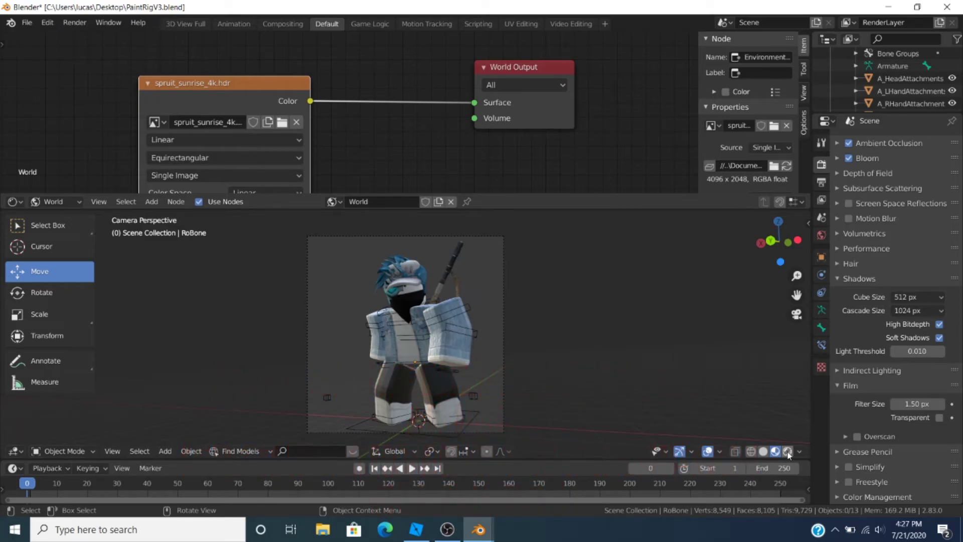
Step: Show the viewport in rendered shading and enable the Film Transparent option to hide the HDRI background
{"action": "left_click", "coordinate": [788, 451]}
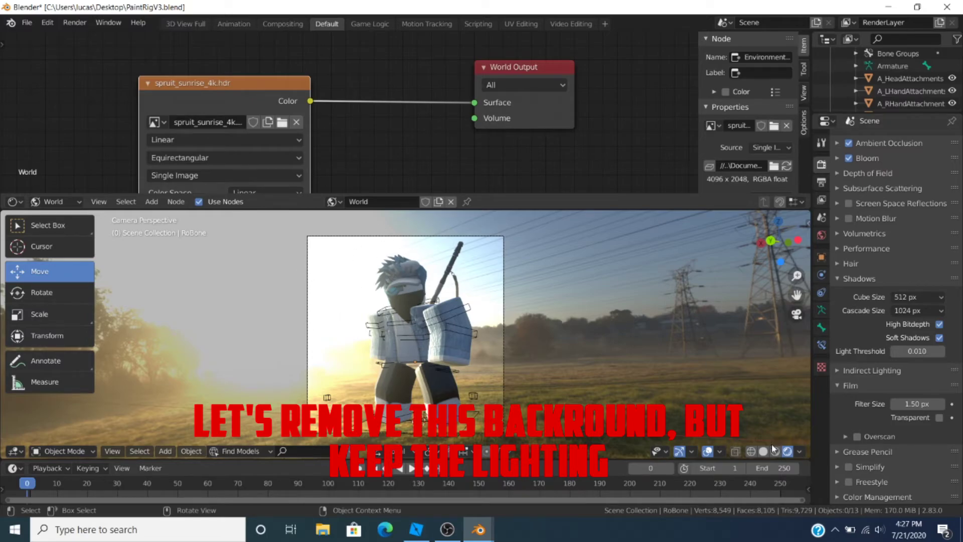
{"action": "scroll", "coordinate": [869, 430], "scroll_direction": "up", "scroll_amount": 2}
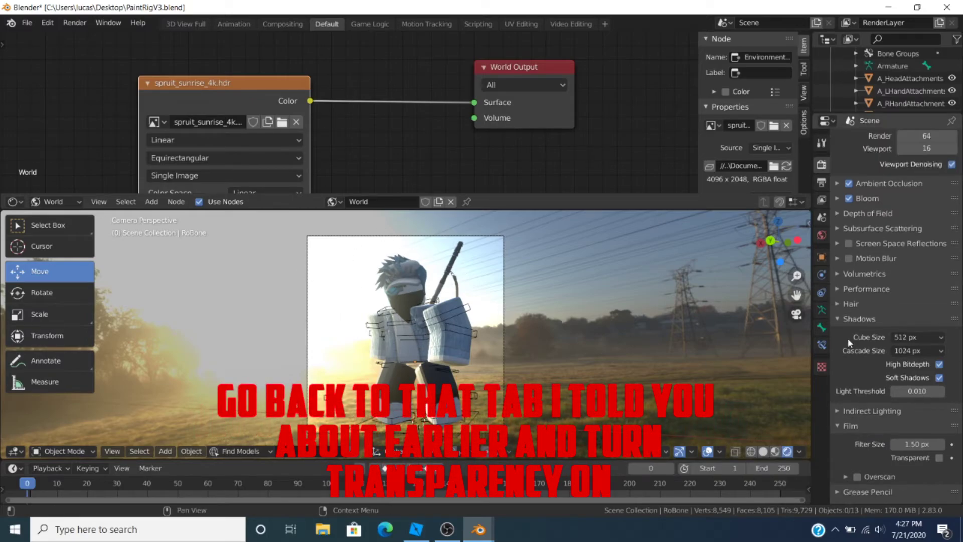
{"action": "scroll", "coordinate": [872, 428], "scroll_direction": "down", "scroll_amount": 2}
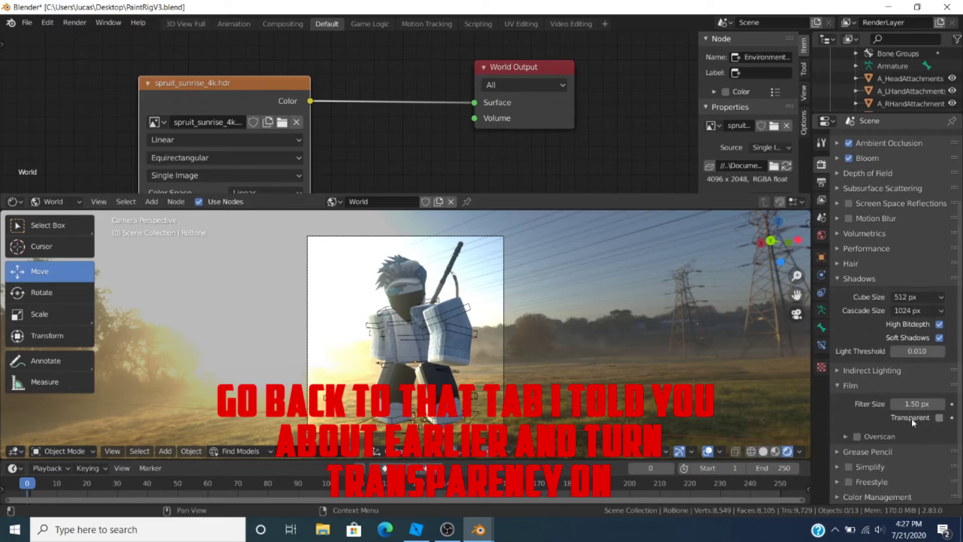
{"action": "left_click", "coordinate": [939, 418]}
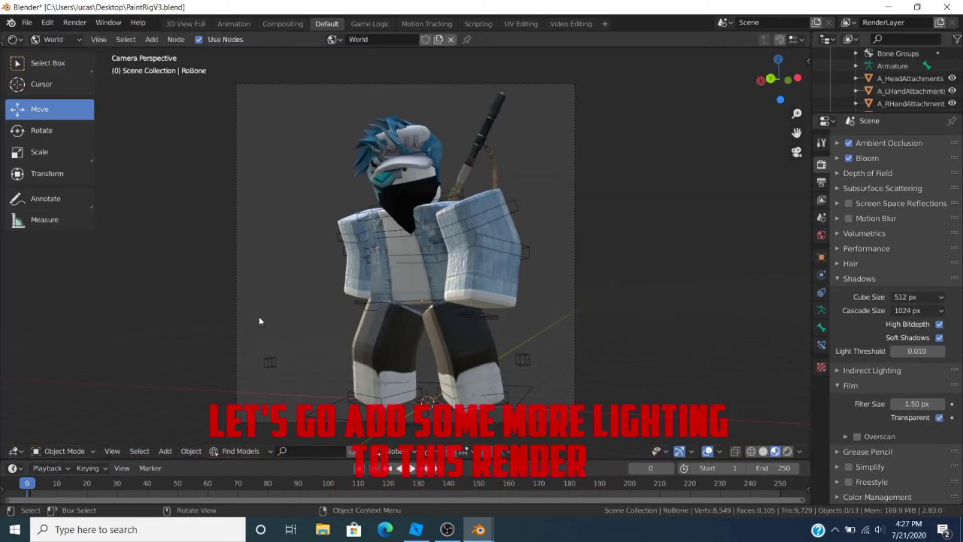
Step: Leave the camera view for a raised view of the character and add a Sun light to the scene
{"action": "key", "text": "shift+grave"}
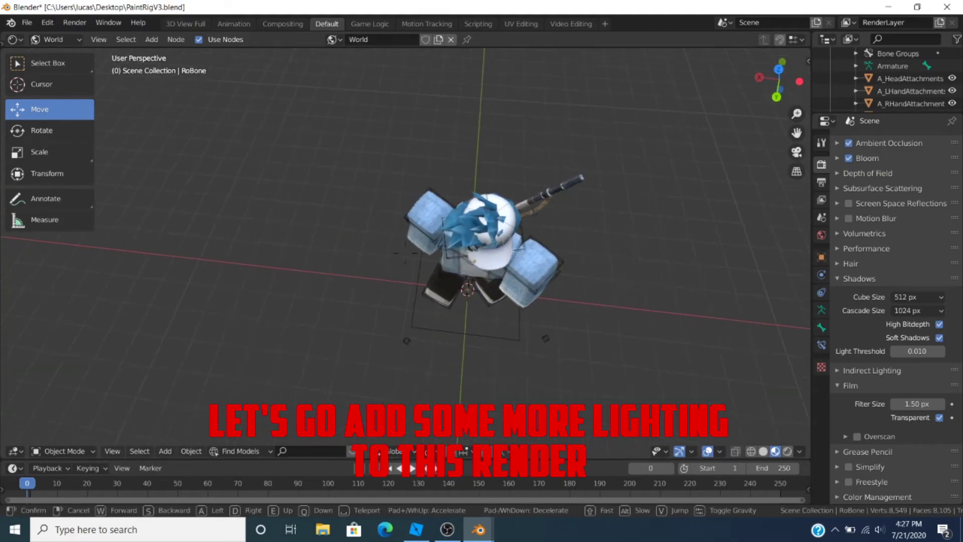
{"action": "left_click", "coordinate": [404, 253]}
{"action": "key", "text": "shift+a"}
{"action": "mouse_move", "coordinate": [386, 250]}
{"action": "mouse_move", "coordinate": [362, 406]}
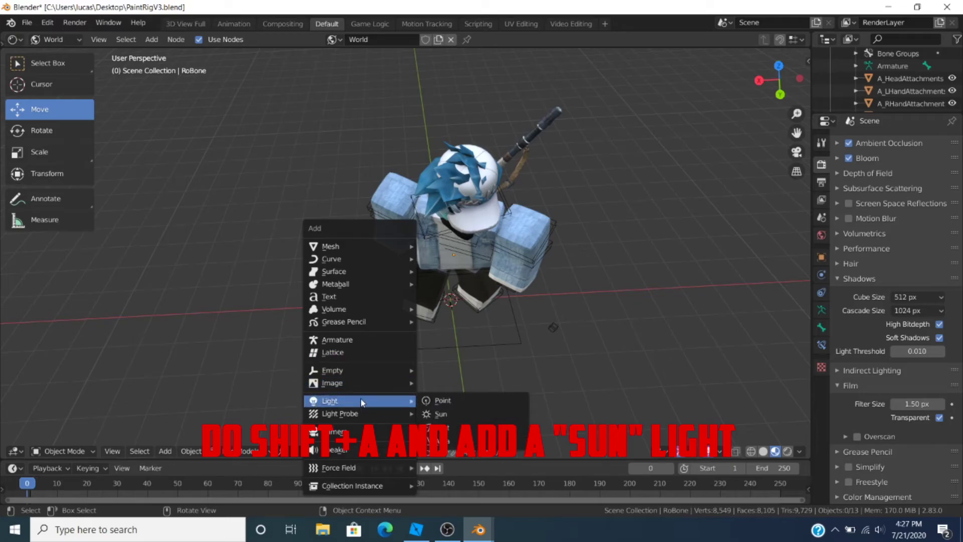
{"action": "left_click", "coordinate": [441, 415]}
{"action": "key", "text": "shift+grave"}
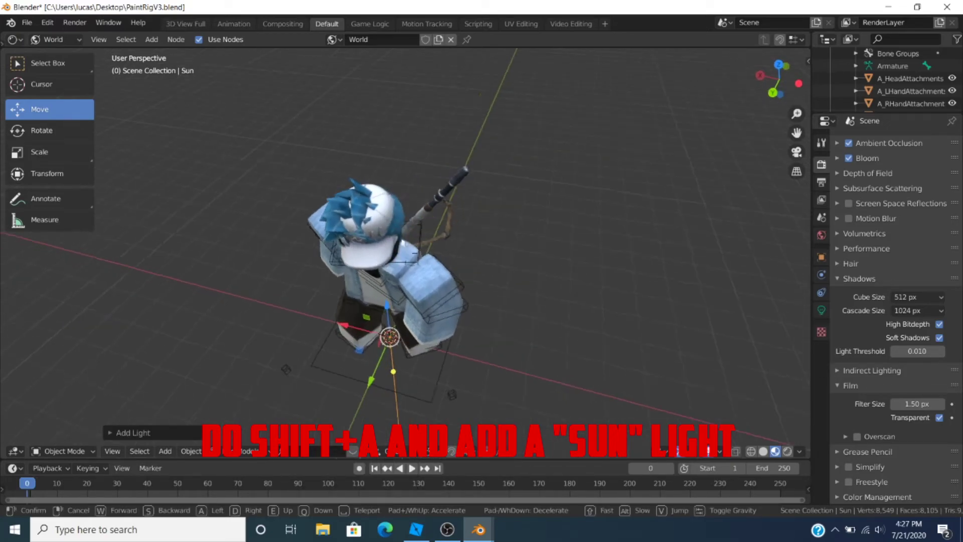
{"action": "left_click", "coordinate": [364, 280]}
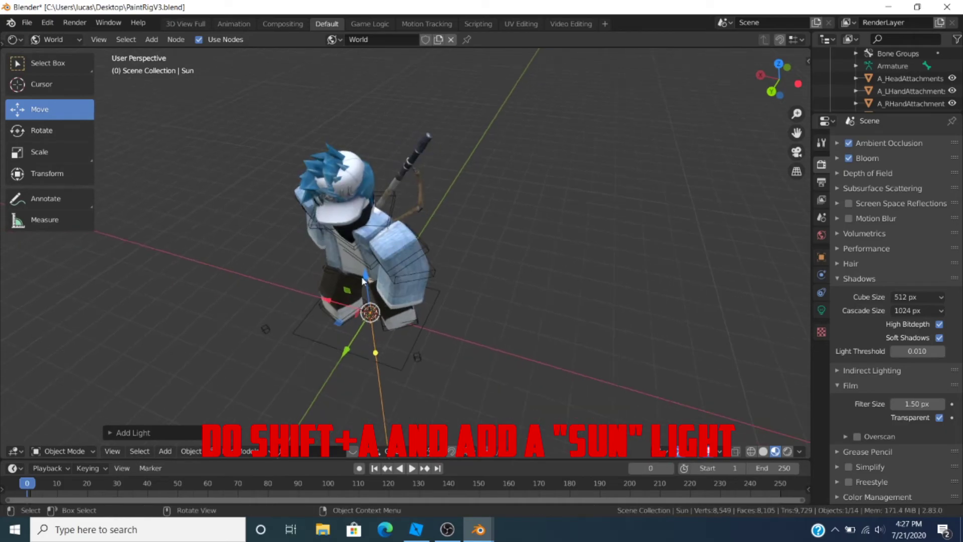
Step: Show the sun's light settings, raise it beside the character's back, aim its beam at the character and preview it in rendered shading
{"action": "left_click", "coordinate": [821, 309]}
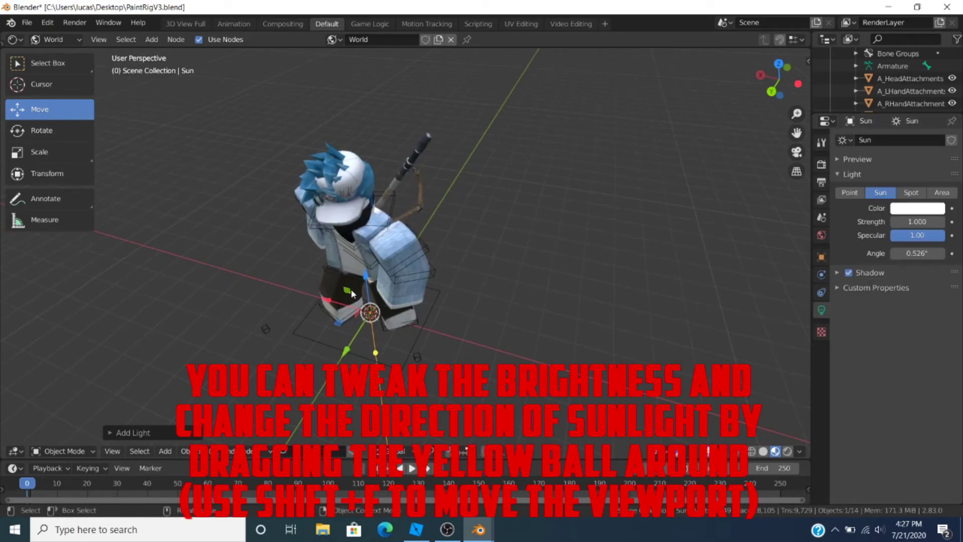
{"action": "left_click_drag", "start_coordinate": [366, 277], "coordinate": [401, 205]}
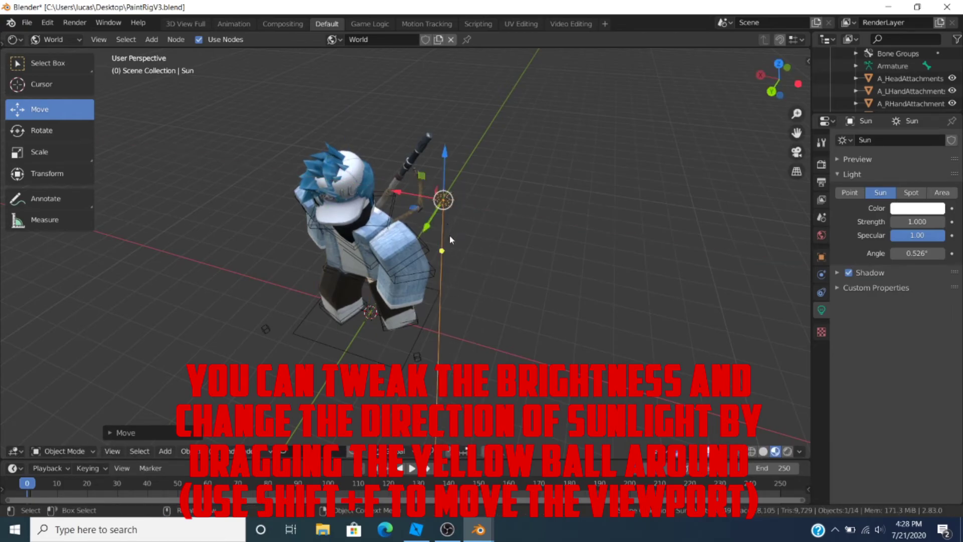
{"action": "left_click_drag", "start_coordinate": [444, 250], "coordinate": [389, 228]}
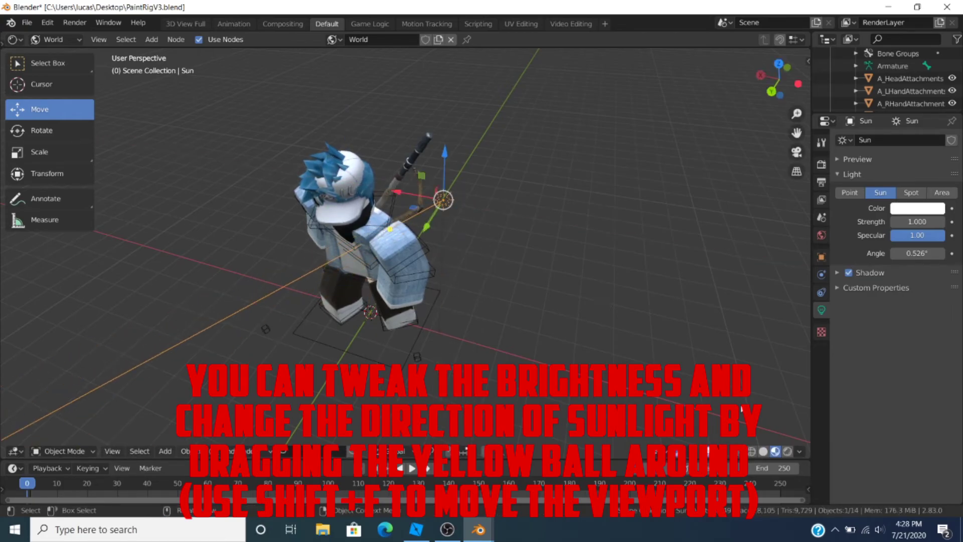
{"action": "left_click", "coordinate": [788, 452]}
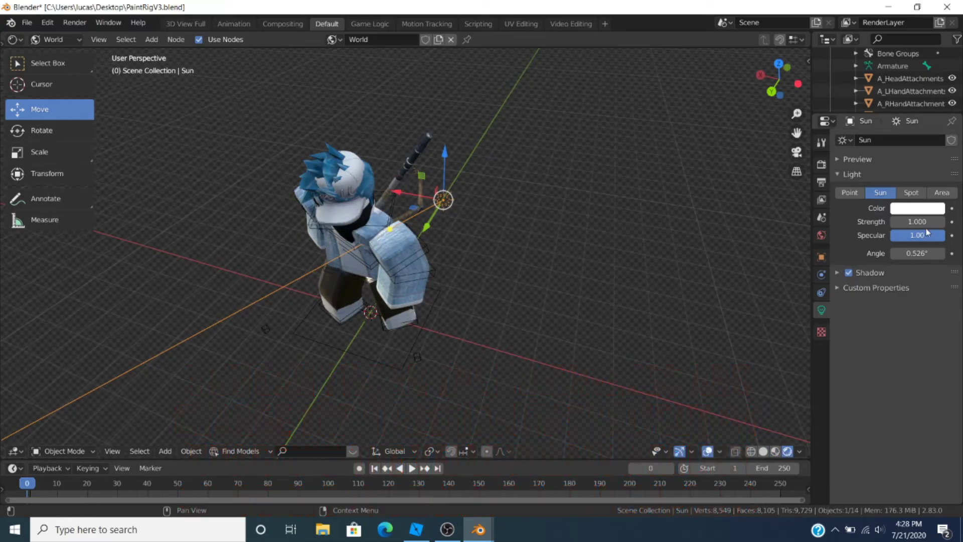
Step: Set the sun light's colour to bright cyan and its strength to 50
{"action": "left_click", "coordinate": [897, 210]}
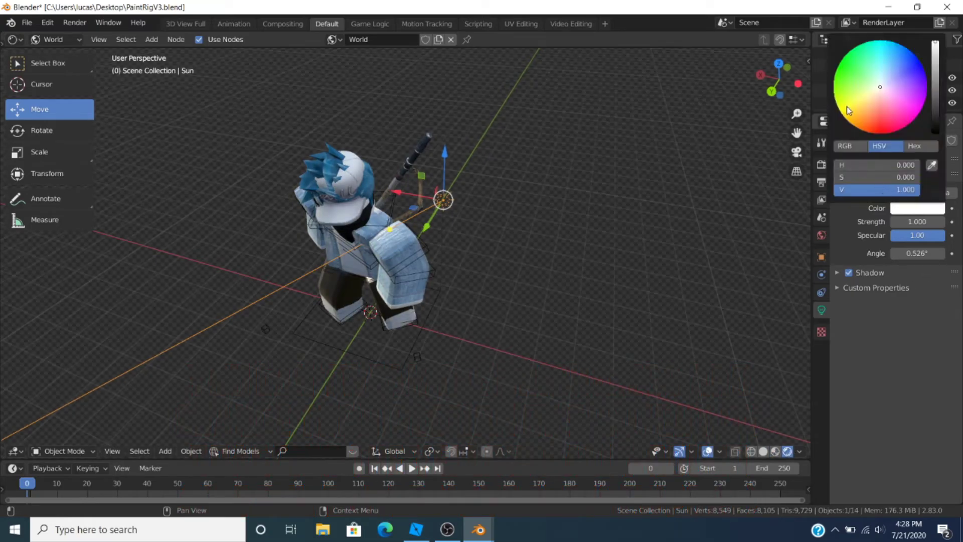
{"action": "left_click", "coordinate": [885, 42]}
{"action": "left_click", "coordinate": [907, 222]}
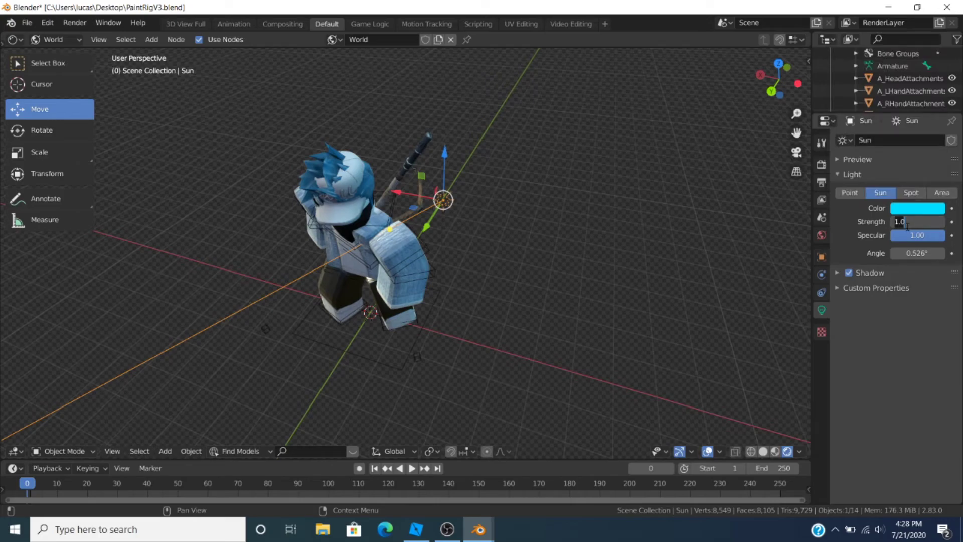
{"action": "type", "text": "50"}
{"action": "key", "text": "Return"}
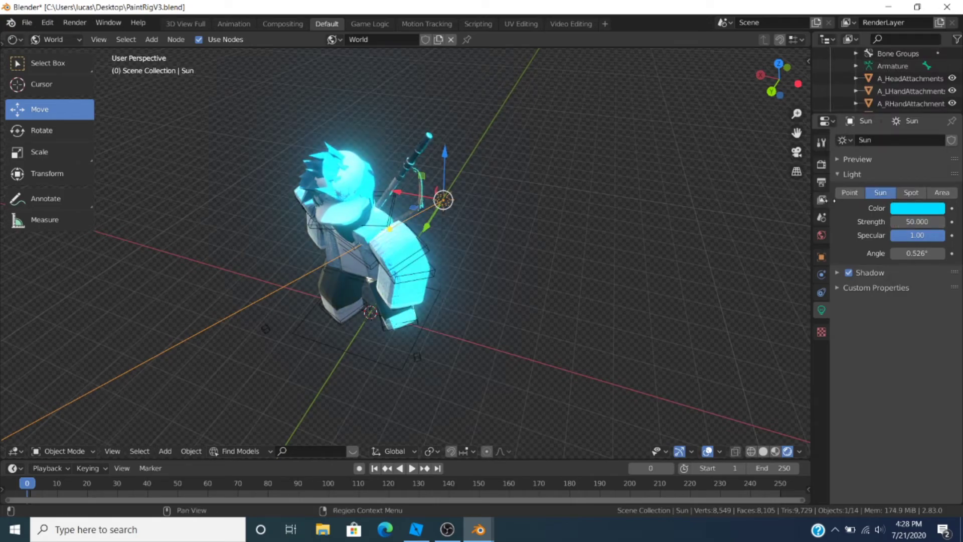
Step: Set the cyan sun light's strength to 25
{"action": "left_click", "coordinate": [899, 222]}
{"action": "type", "text": "25"}
{"action": "key", "text": "Return"}
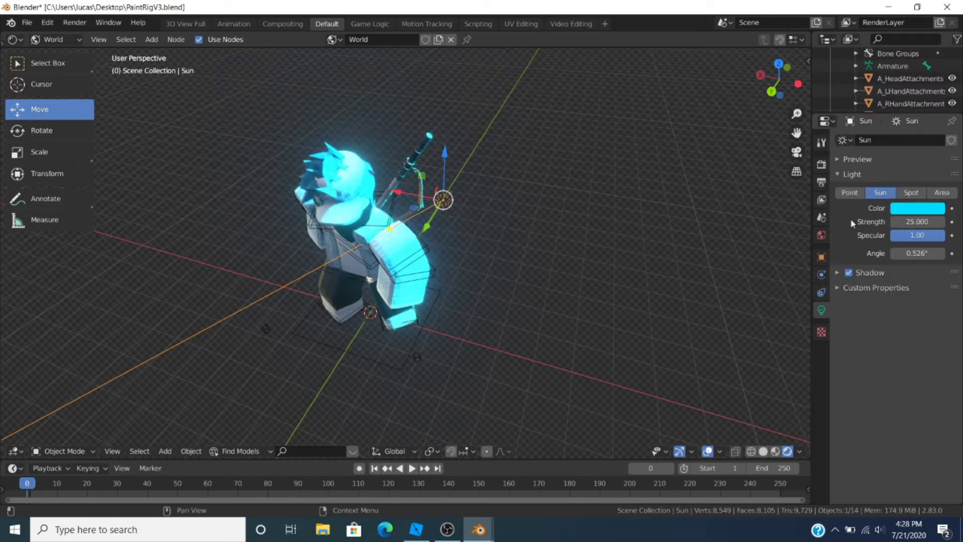
Step: Adjust the cyan sun's height and re-aim its beam so it lights the character from behind as a rim light
{"action": "middle_click_drag", "start_coordinate": [466, 210], "coordinate": [476, 165]}
{"action": "scroll", "coordinate": [476, 166], "scroll_direction": "up", "scroll_amount": 2}
{"action": "left_click_drag", "start_coordinate": [542, 118], "coordinate": [541, 65]}
{"action": "left_click_drag", "start_coordinate": [488, 150], "coordinate": [505, 161]}
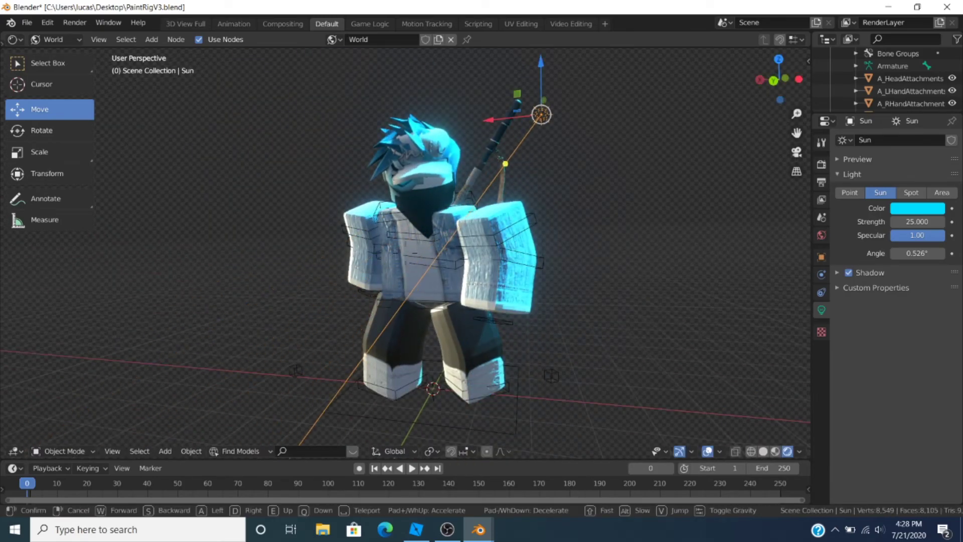
{"action": "key", "text": "shift+grave"}
{"action": "key", "text": "d"}
{"action": "left_click", "coordinate": [481, 286]}
{"action": "left_click_drag", "start_coordinate": [482, 286], "coordinate": [501, 275]}
{"action": "key", "text": "shift+grave"}
{"action": "key", "text": "w"}
{"action": "key", "text": "s"}
{"action": "left_click", "coordinate": [456, 93]}
{"action": "left_click_drag", "start_coordinate": [491, 95], "coordinate": [493, 190]}
{"action": "left_click_drag", "start_coordinate": [477, 275], "coordinate": [426, 286]}
{"action": "key", "text": "shift+grave"}
{"action": "key", "text": "a"}
{"action": "key", "text": "w"}
{"action": "left_click", "coordinate": [406, 256]}
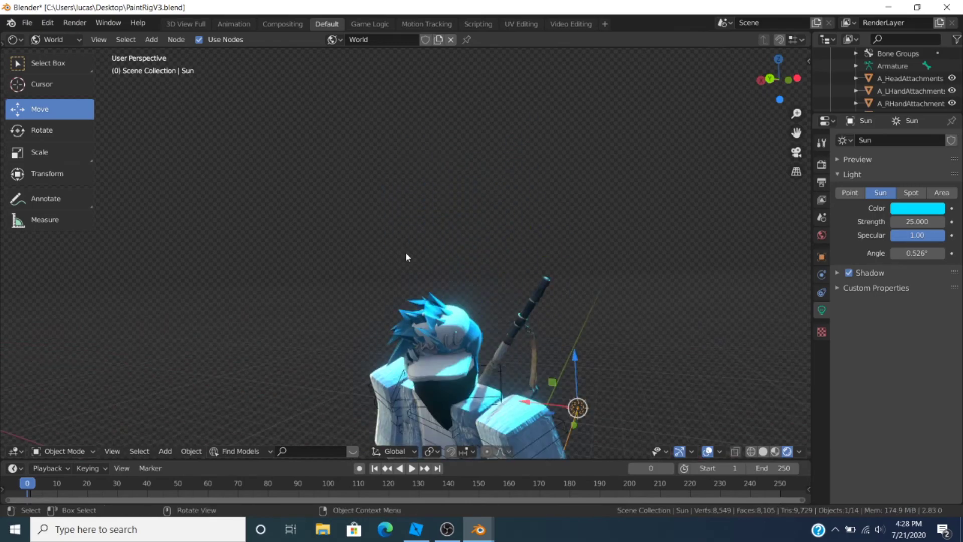
Step: Duplicate the cyan sun light, place the copy on the opposite side of the character and aim its beam at the body
{"action": "key", "text": "shift+grave"}
{"action": "key", "text": "s"}
{"action": "left_click", "coordinate": [407, 256]}
{"action": "key", "text": "shift+d"}
{"action": "left_click", "coordinate": [245, 251]}
{"action": "left_click_drag", "start_coordinate": [217, 272], "coordinate": [344, 257]}
Step: Set the duplicated sun light's strength to 4 and its colour to deep blue-violet
{"action": "left_click", "coordinate": [926, 221]}
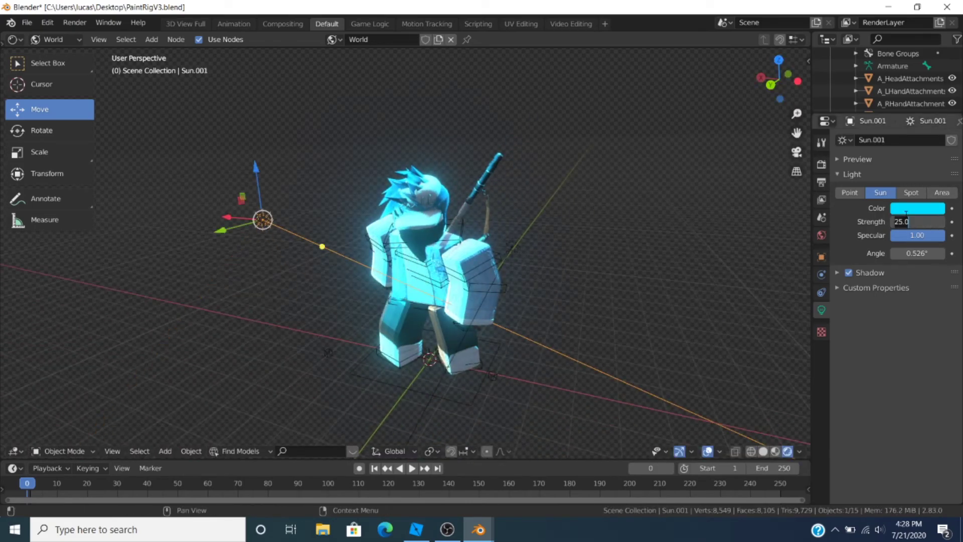
{"action": "type", "text": "4"}
{"action": "key", "text": "Return"}
{"action": "left_click", "coordinate": [907, 210]}
{"action": "left_click_drag", "start_coordinate": [908, 56], "coordinate": [927, 75]}
Step: Select the camera and view the lit character through the active camera
{"action": "key", "text": "shift+grave"}
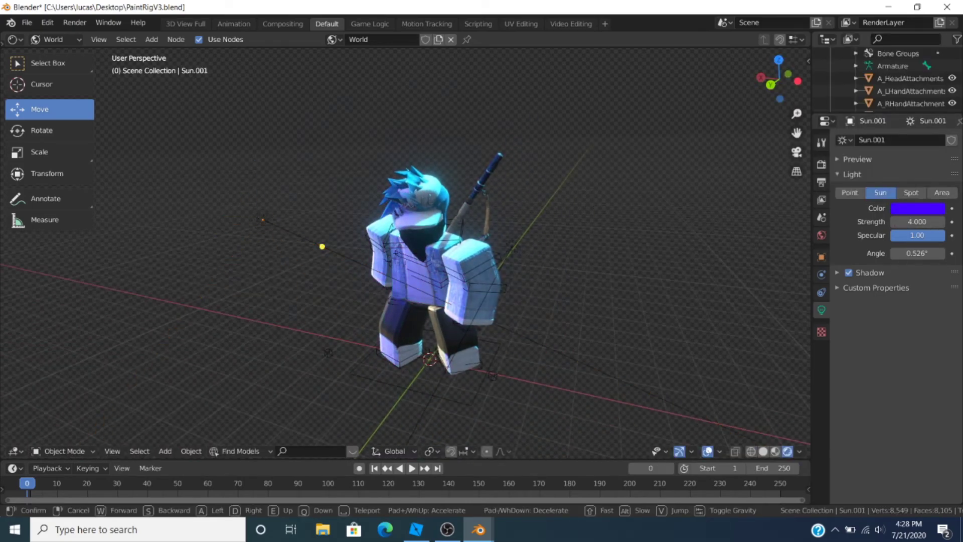
{"action": "key", "text": "q"}
{"action": "left_click", "coordinate": [396, 249]}
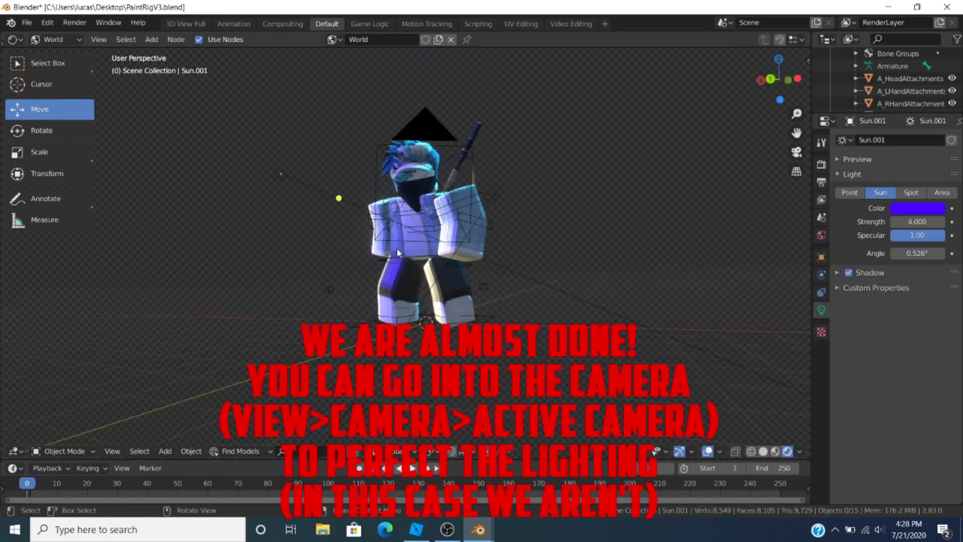
{"action": "left_click", "coordinate": [413, 141]}
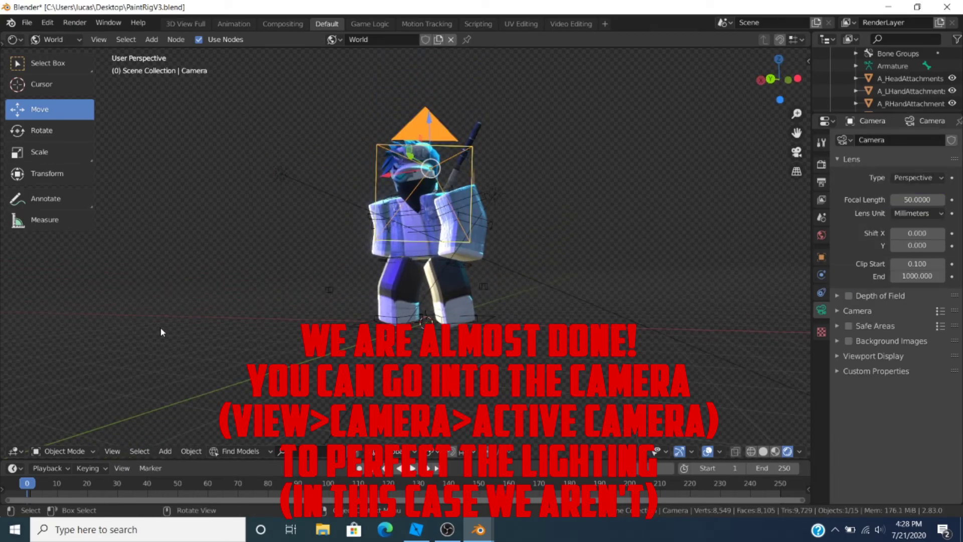
{"action": "left_click", "coordinate": [112, 451]}
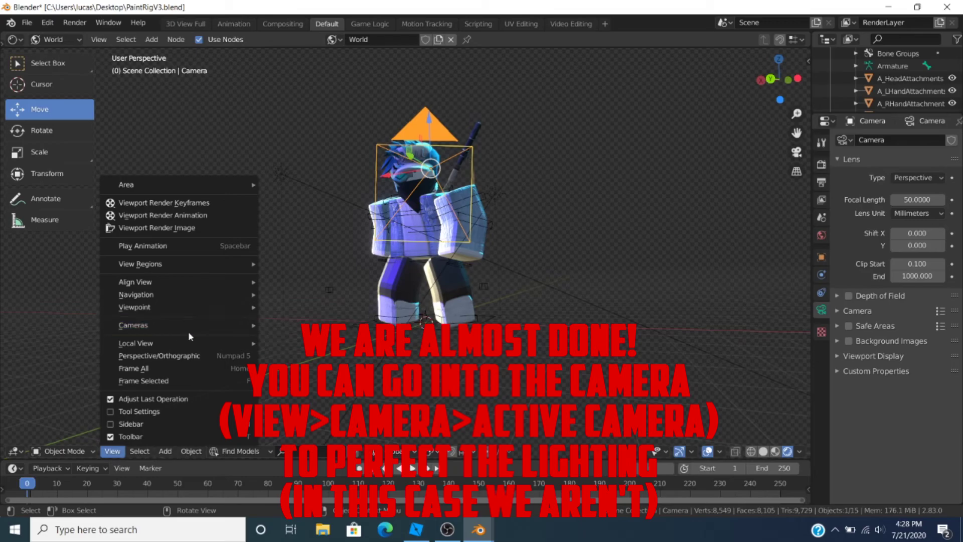
{"action": "mouse_move", "coordinate": [187, 325]}
{"action": "left_click", "coordinate": [287, 337]}
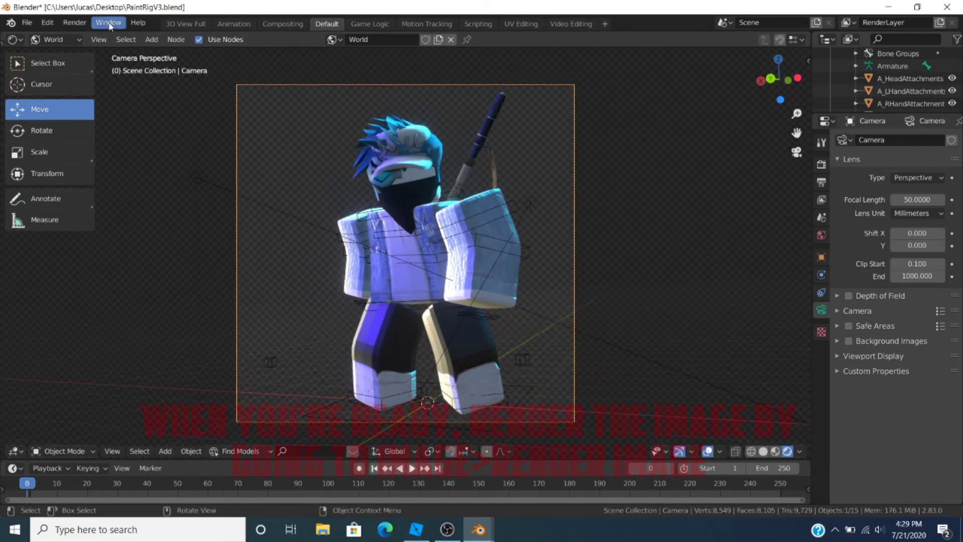
Step: Render the still image from the active camera and check the complete result
{"action": "left_click", "coordinate": [74, 22]}
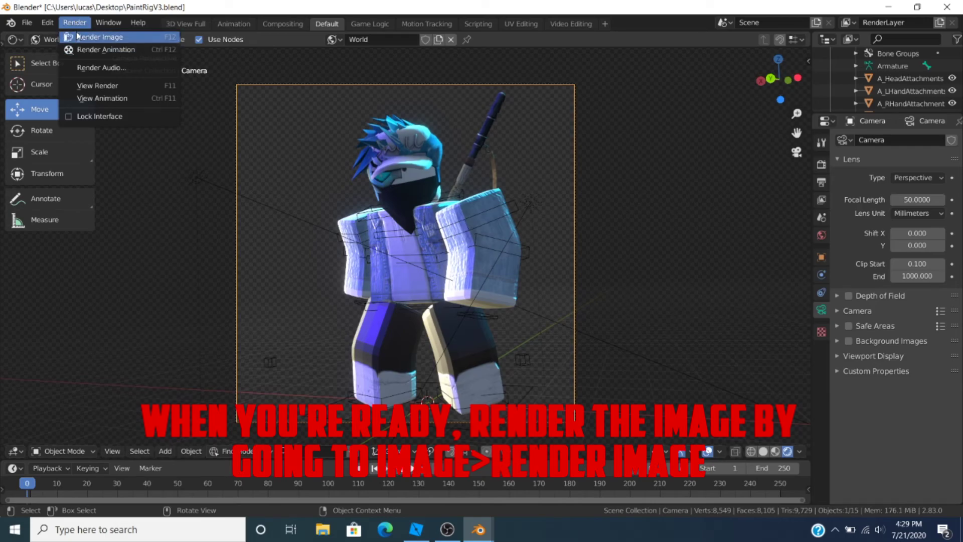
{"action": "left_click", "coordinate": [79, 38]}
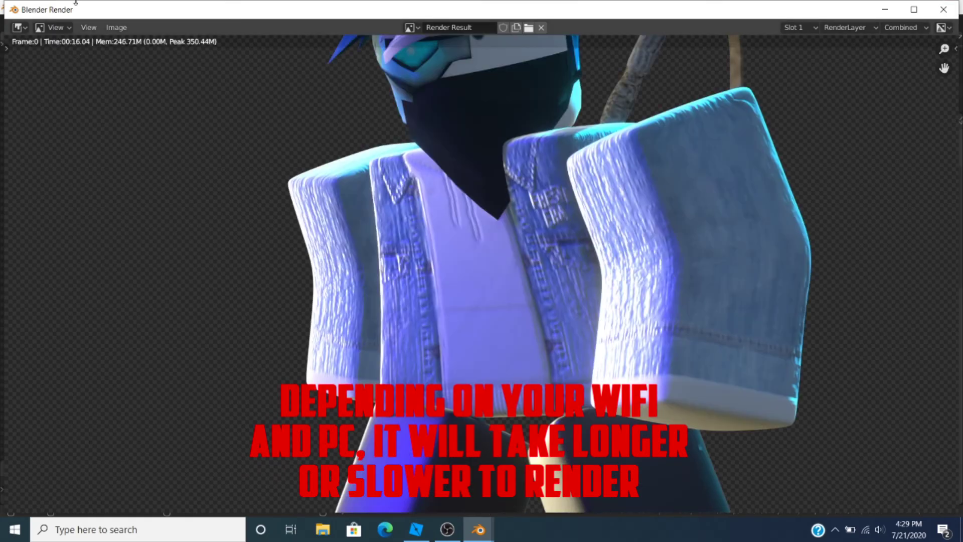
{"action": "scroll", "coordinate": [716, 62], "scroll_direction": "down", "scroll_amount": 6}
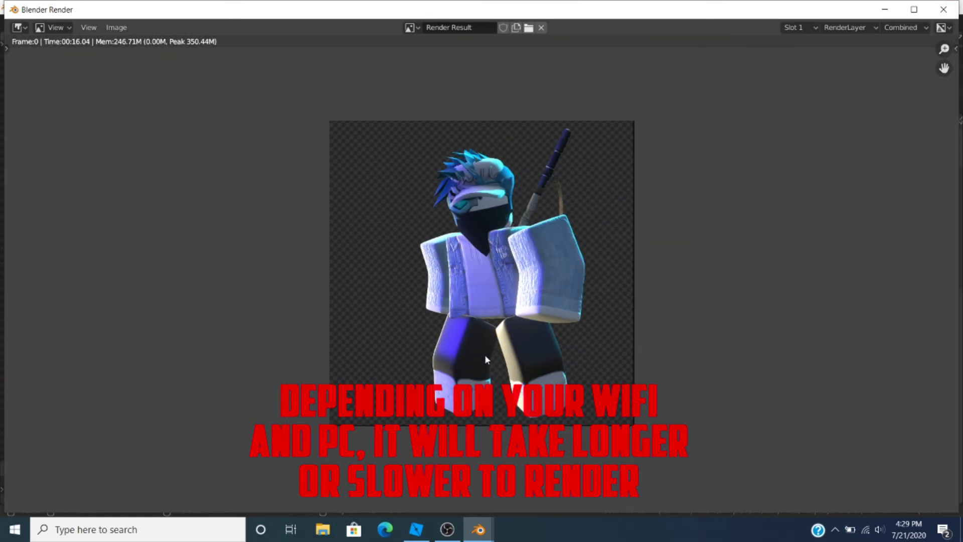
Step: Save the render to the Desktop as tutorialrender.png and minimize both Blender windows to reveal the desktop
{"action": "left_click", "coordinate": [116, 27]}
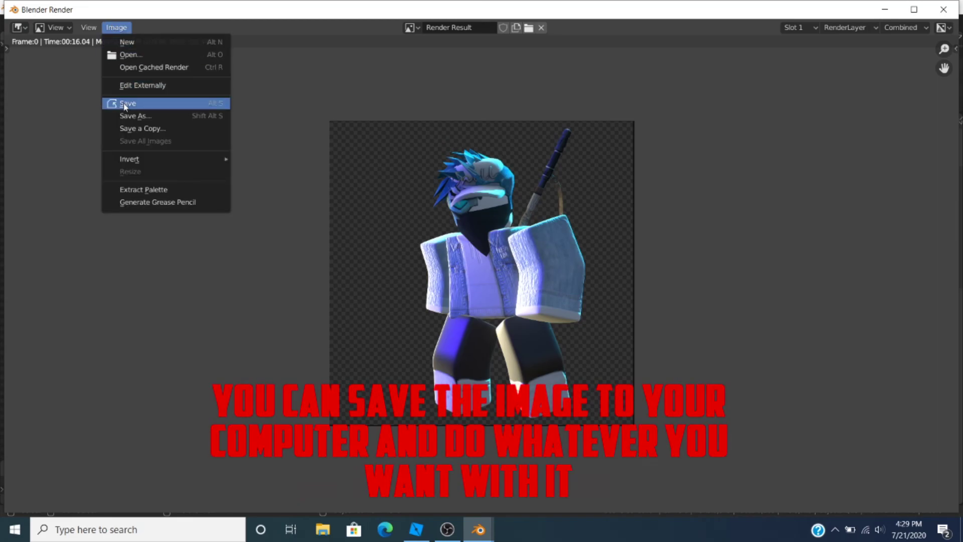
{"action": "left_click", "coordinate": [135, 115]}
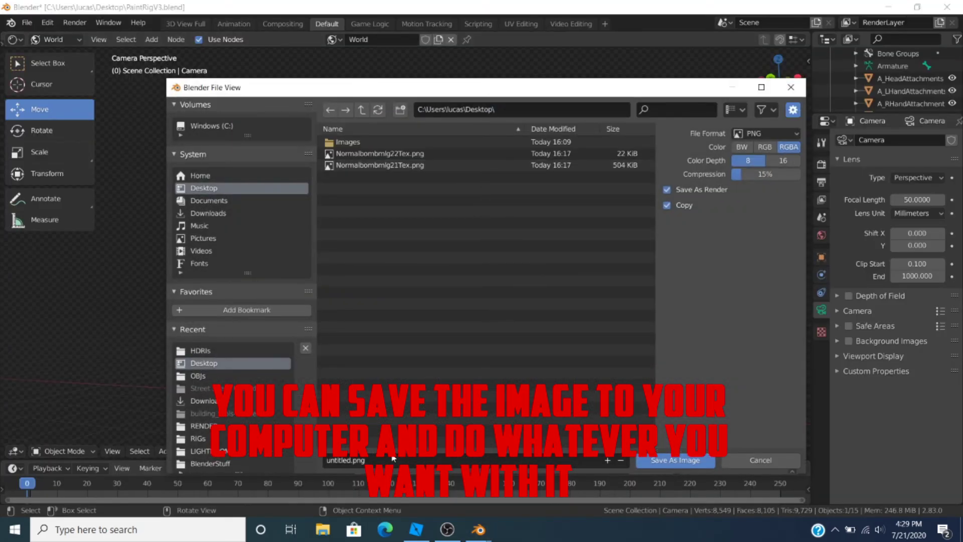
{"action": "left_click", "coordinate": [346, 460]}
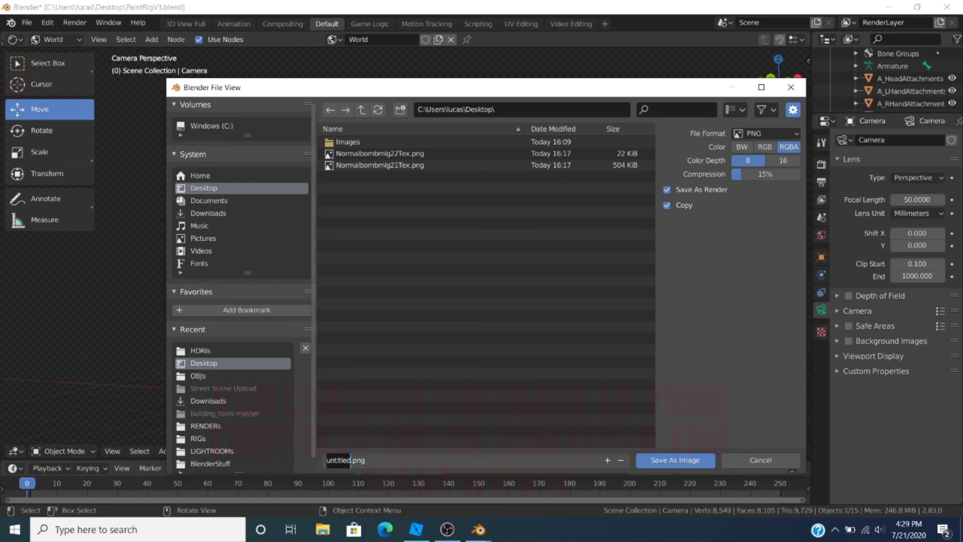
{"action": "type", "text": "tutorialrender"}
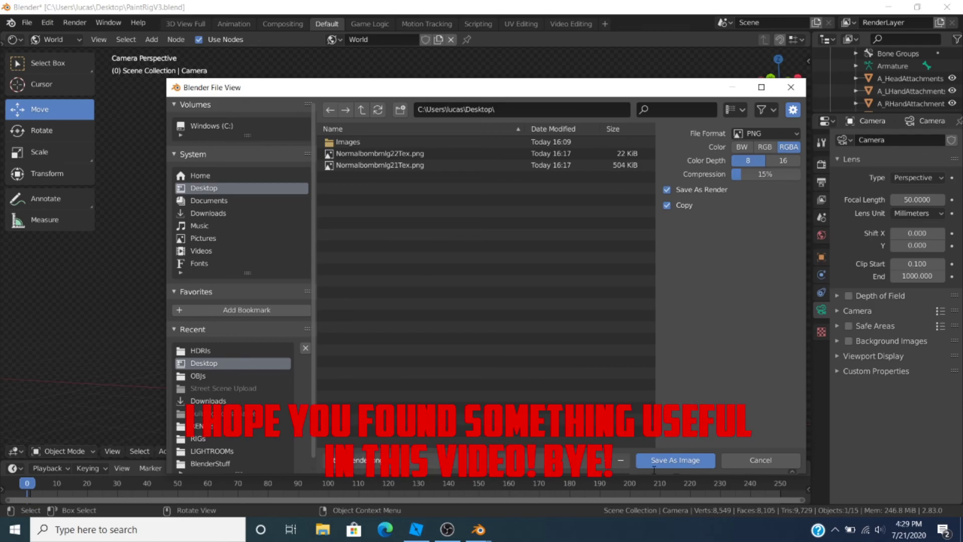
{"action": "left_click", "coordinate": [652, 461]}
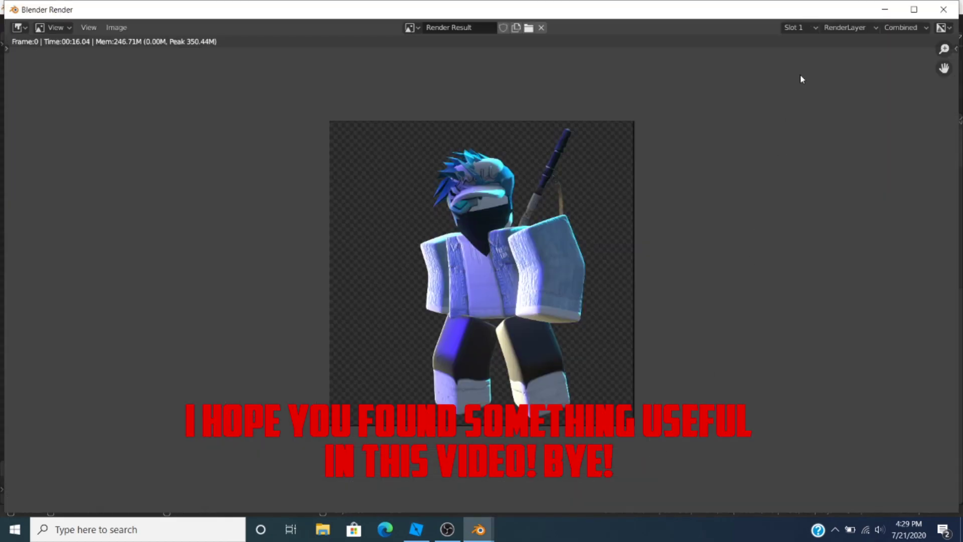
{"action": "left_click", "coordinate": [886, 8]}
{"action": "left_click", "coordinate": [889, 8]}
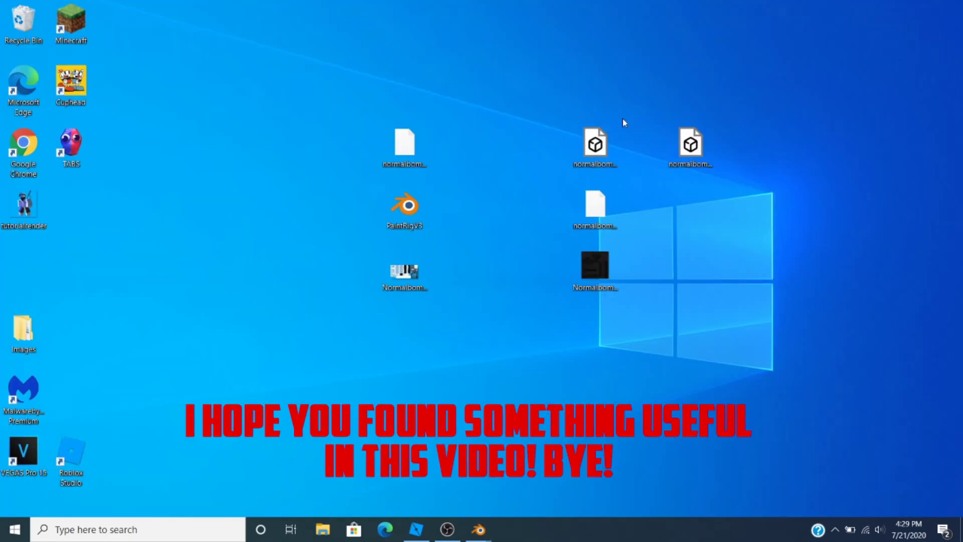